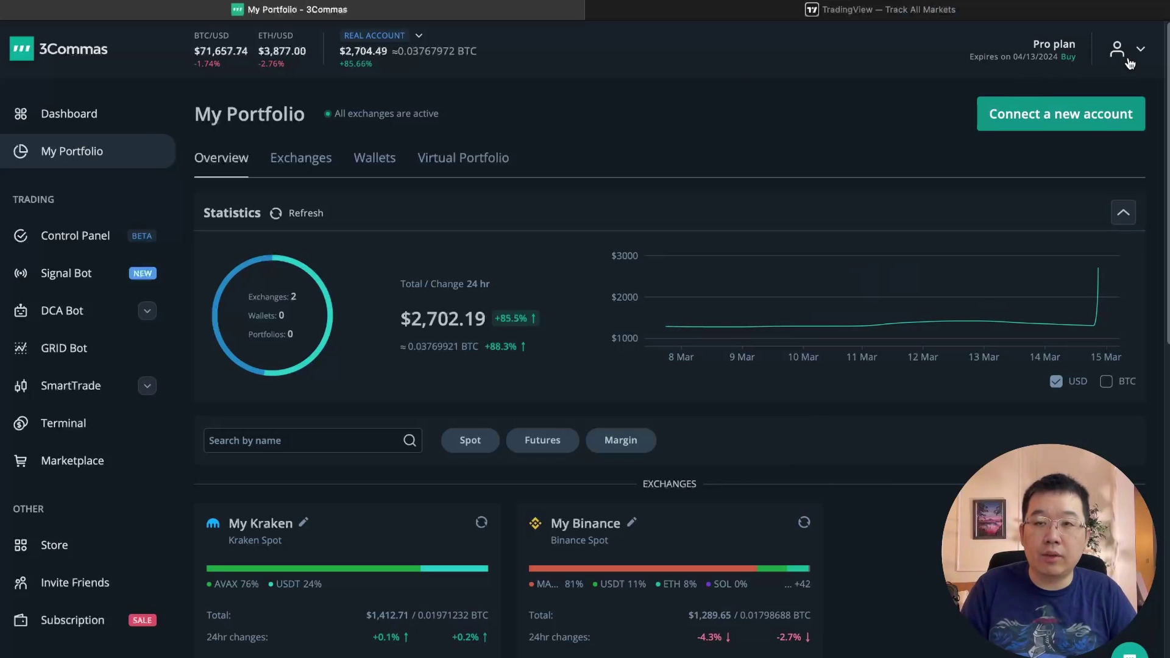
- Browse the account connection options, opening and then closing the Kraken exchange connection form
scroll(336, 249, down, 1)
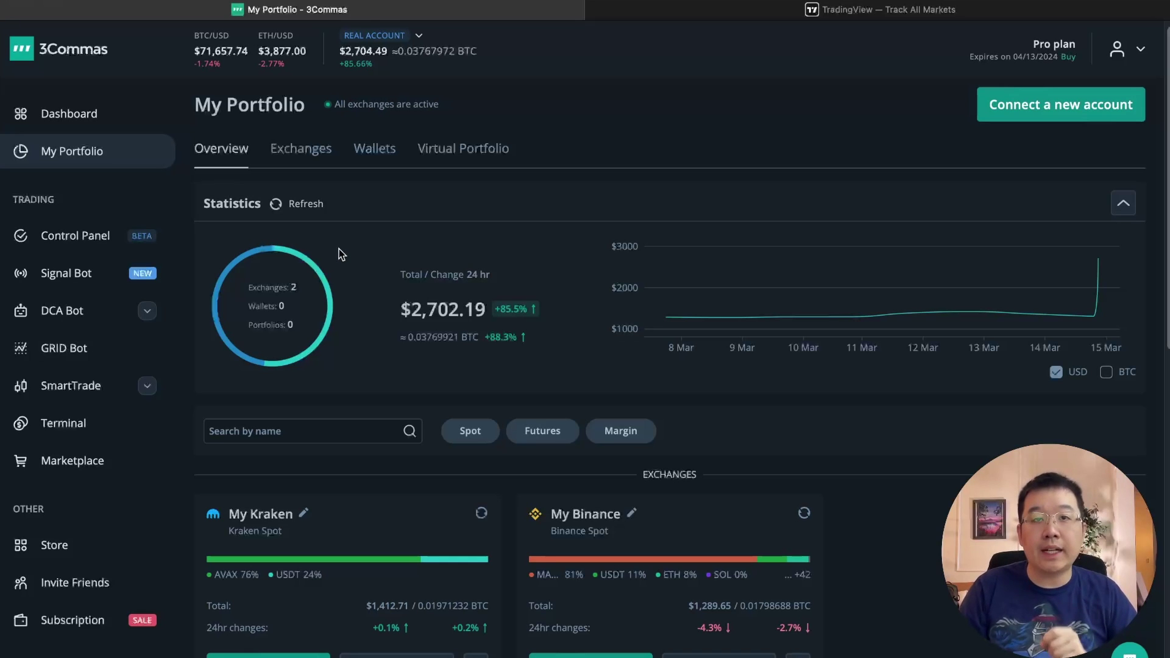
scroll(444, 257, down, 1)
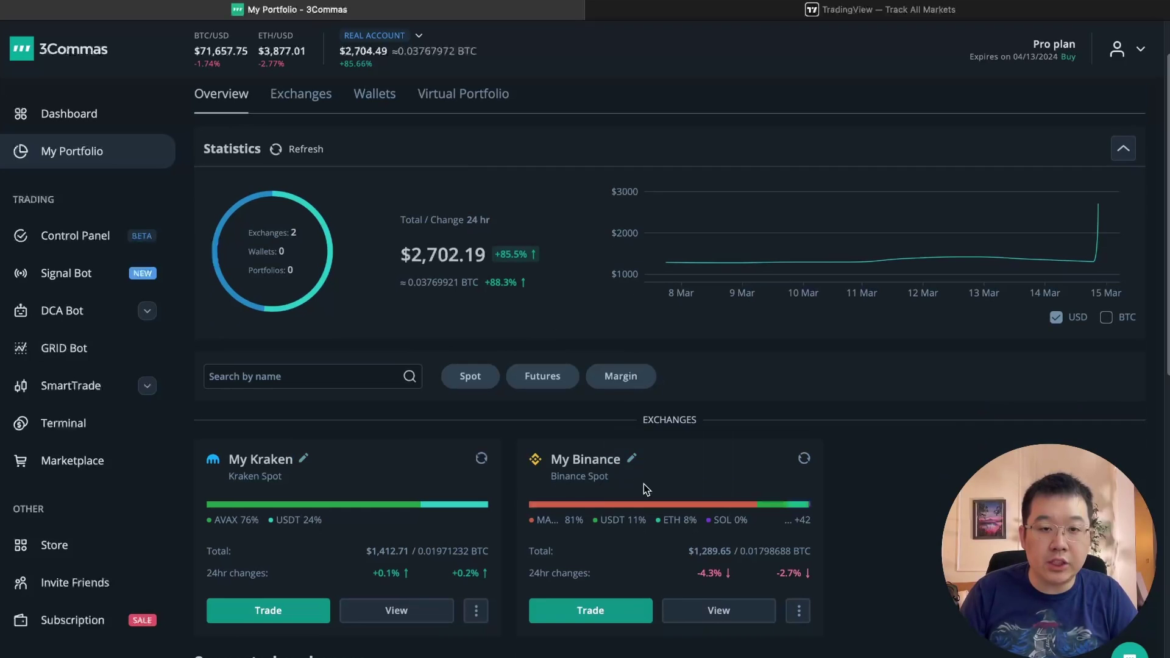
scroll(390, 548, up, 1)
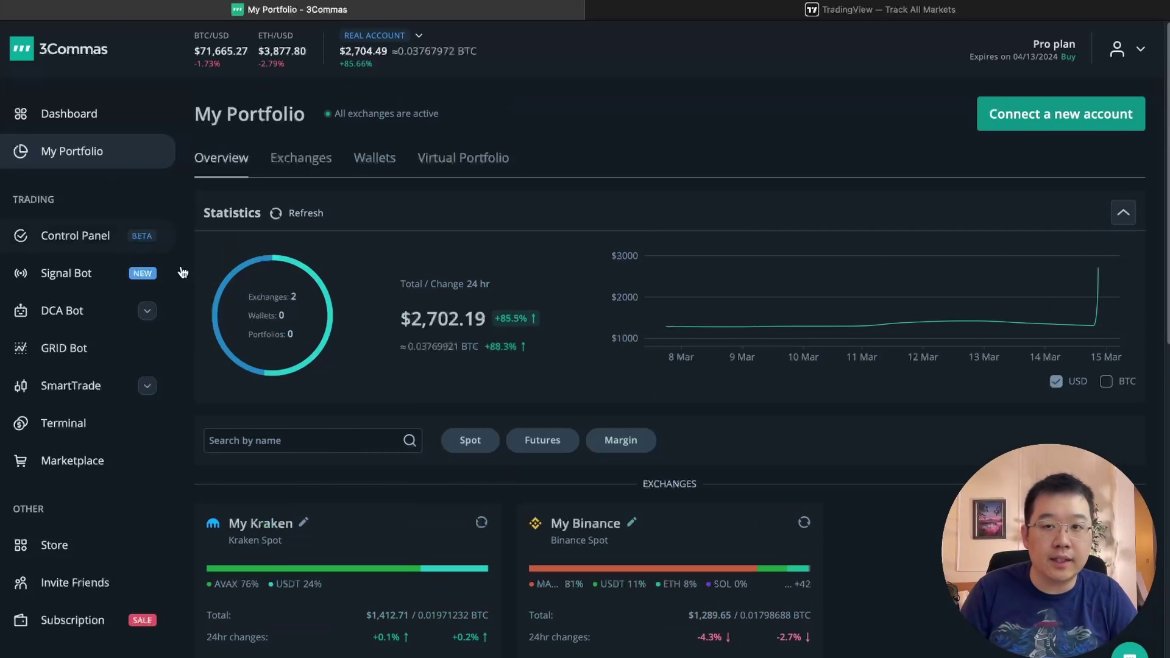
click(1020, 123)
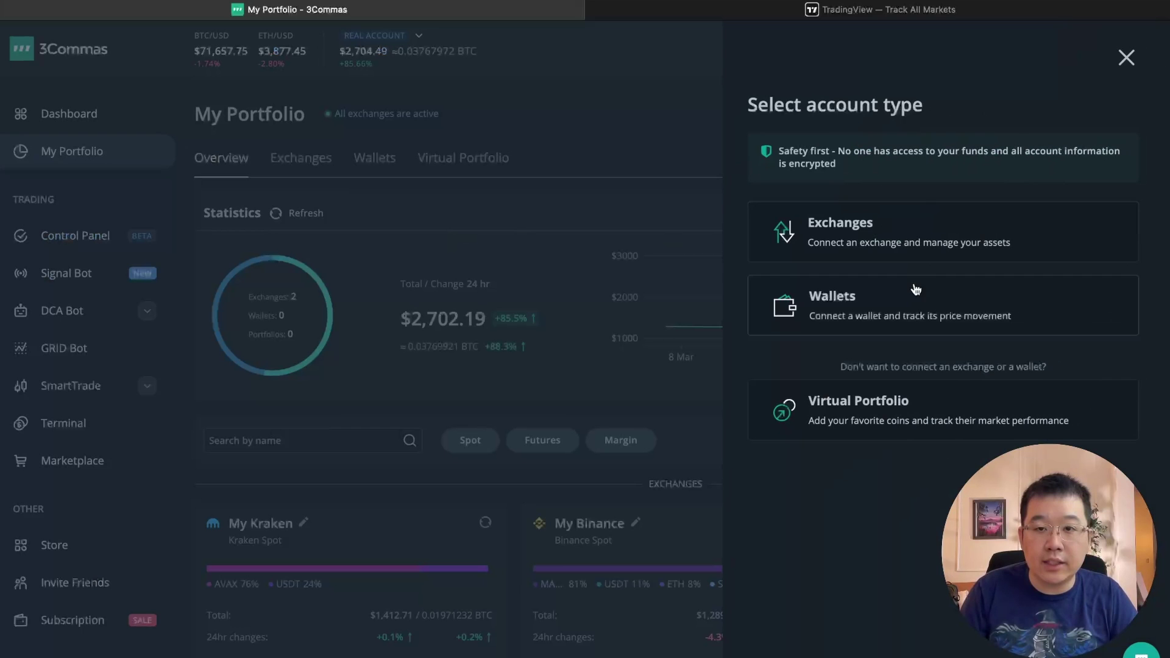
click(885, 246)
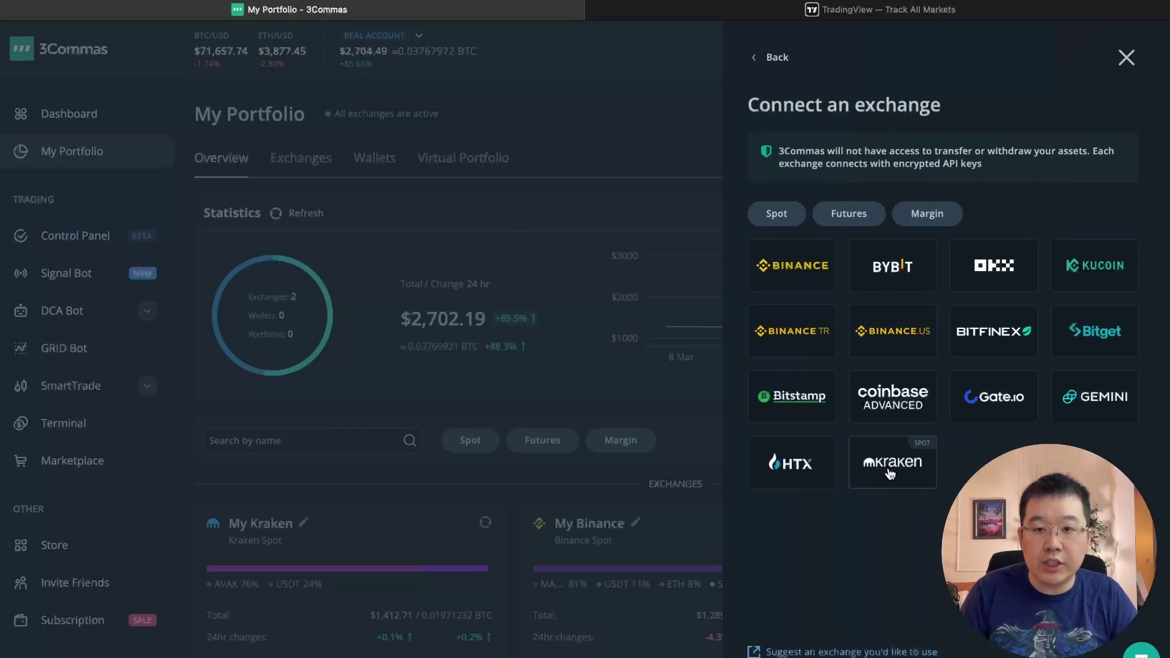
click(885, 477)
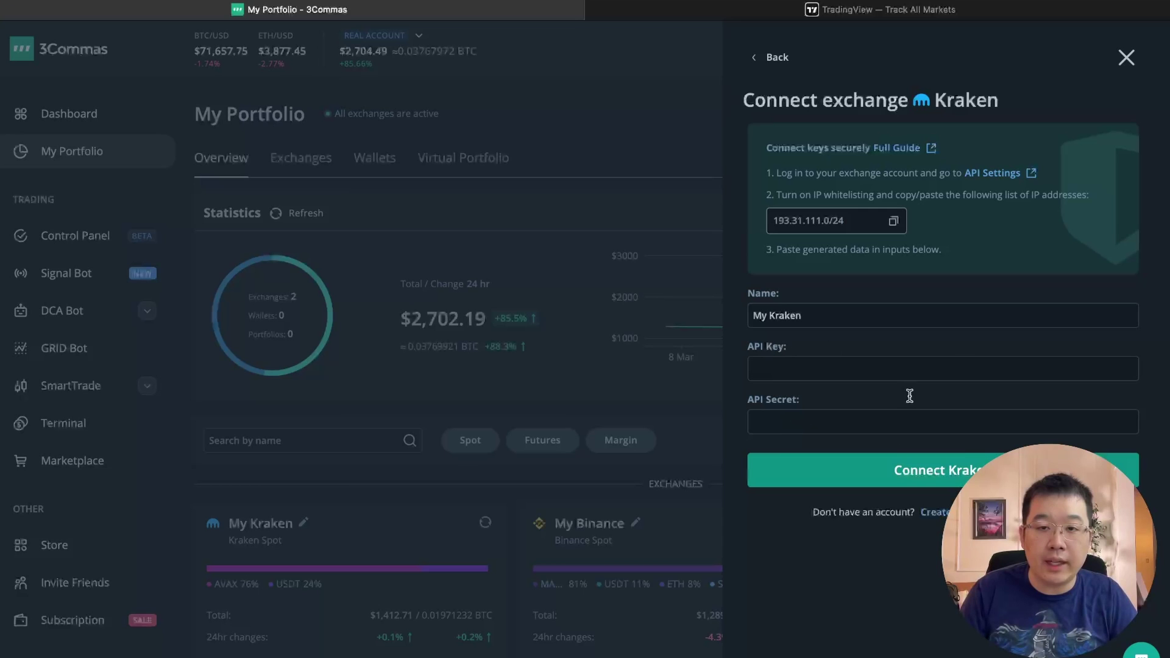
click(1126, 59)
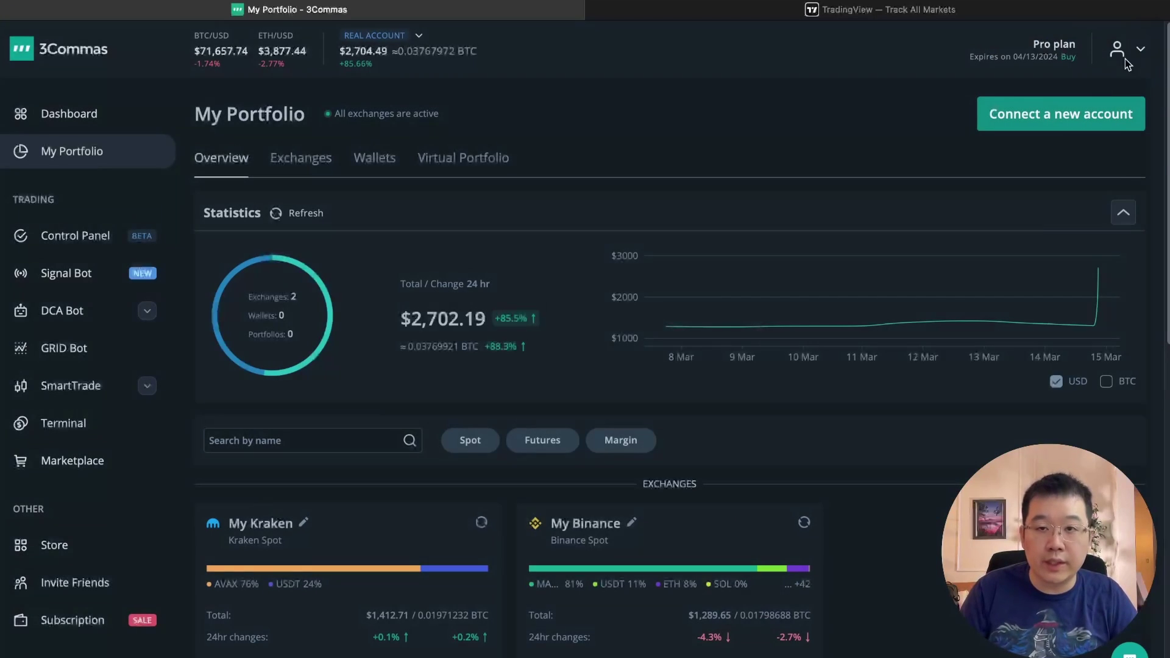
- Scroll the Supported exchanges table and go to the Control Panel bot overview
scroll(439, 479, down, 8)
scroll(482, 369, up, 4)
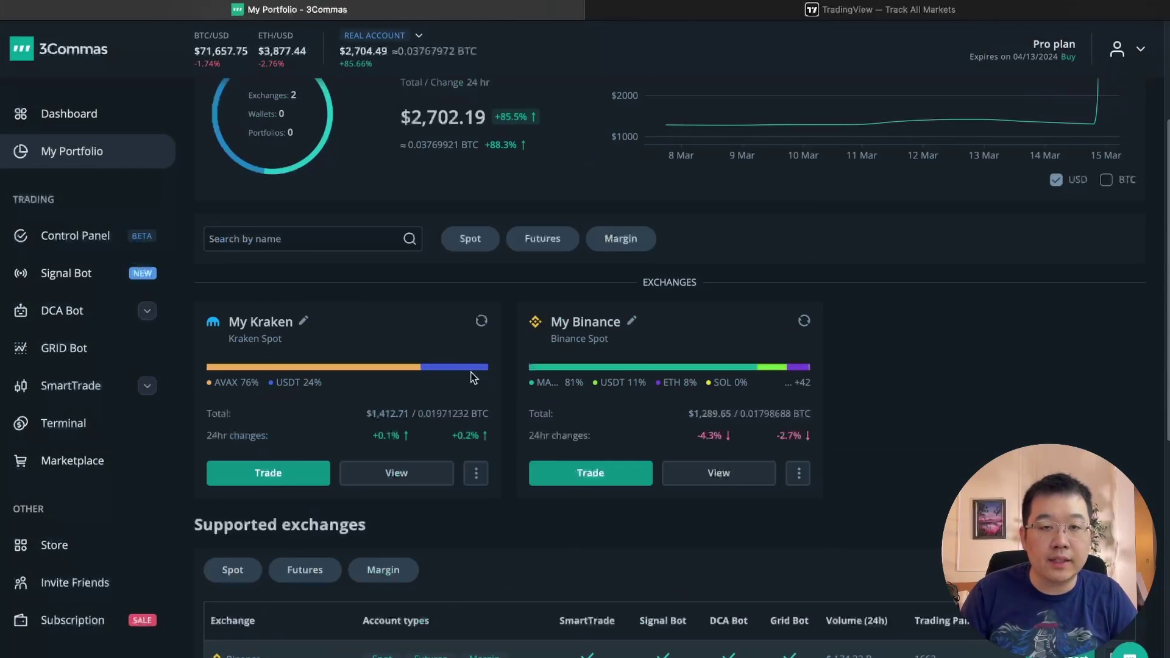
scroll(299, 406, down, 5)
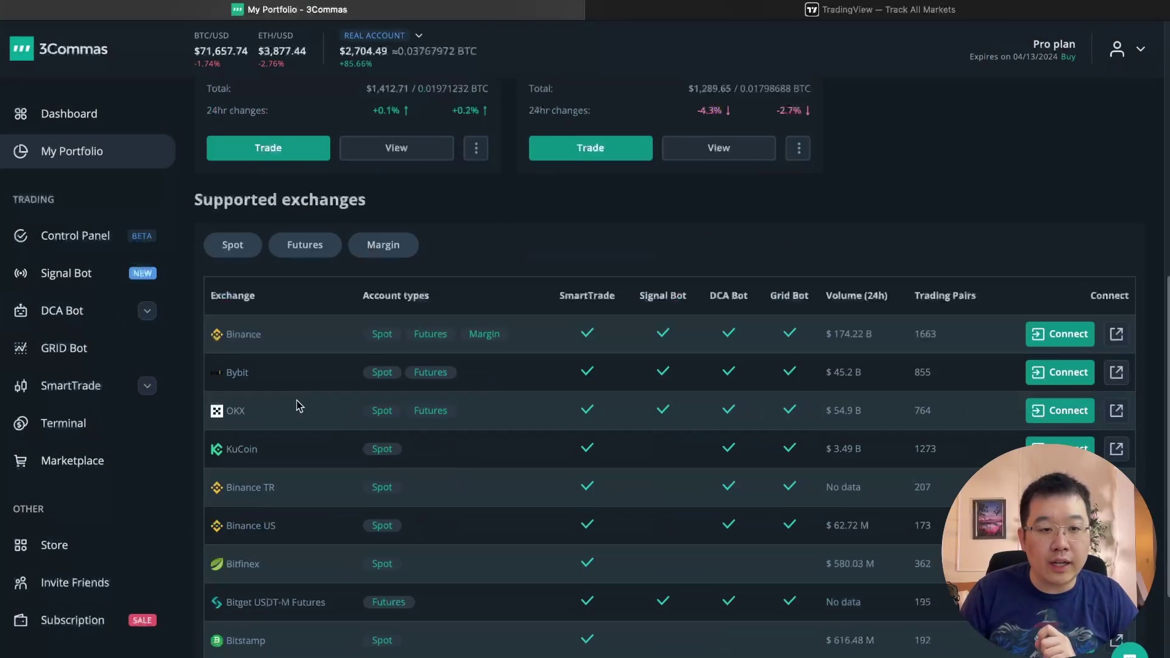
scroll(299, 406, down, 3)
scroll(162, 301, up, 10)
scroll(81, 268, up, 3)
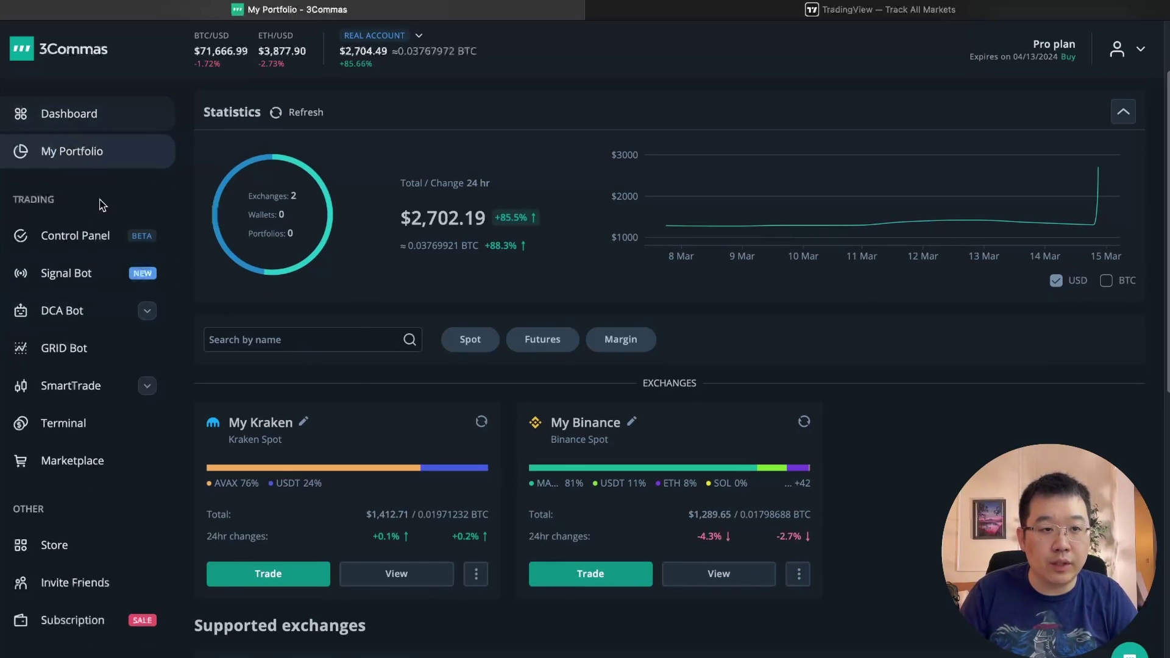
click(93, 242)
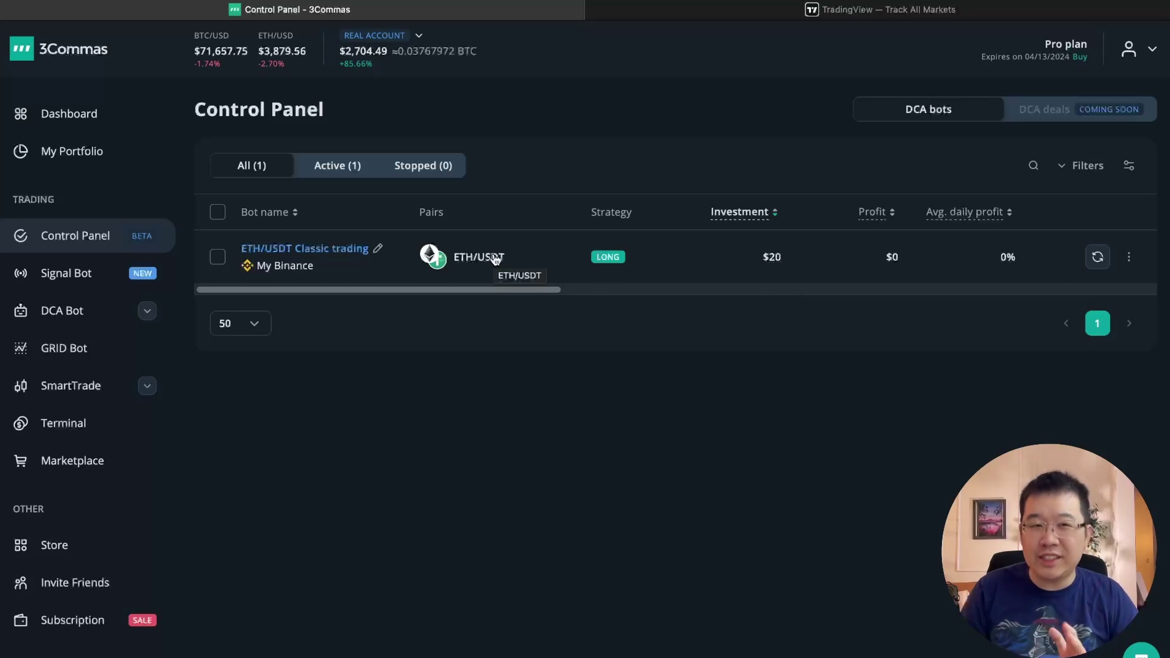
- Select and deselect the ETH/USDT bot row, then go to the DCA bots page
click(316, 275)
click(314, 274)
click(108, 310)
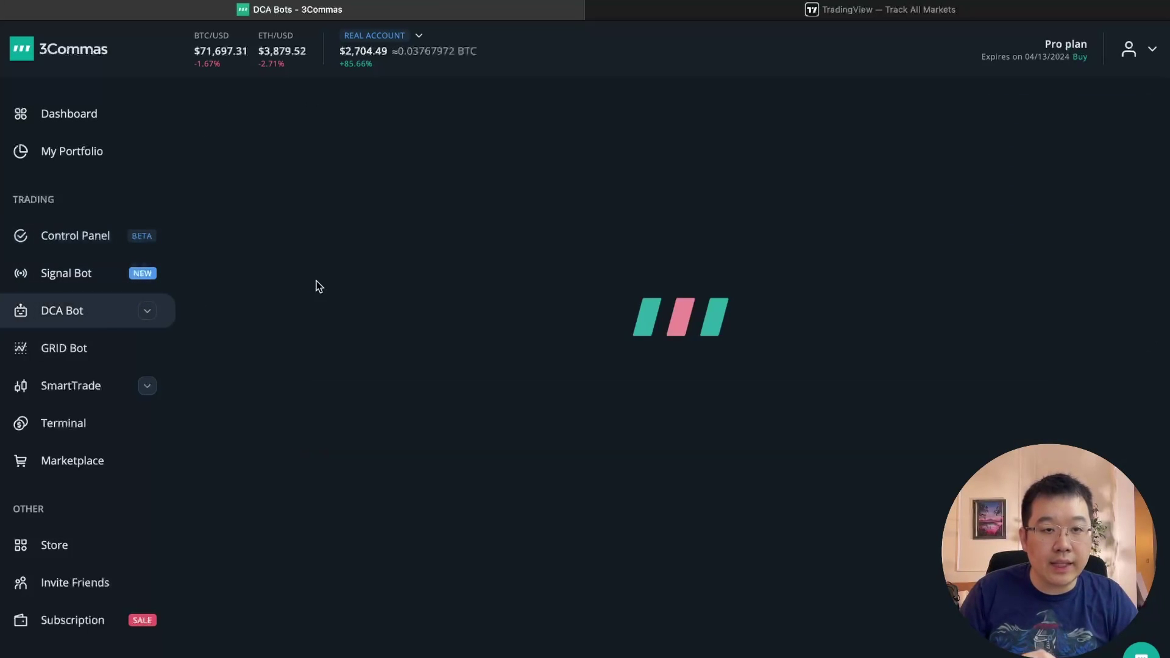
- Open the ETH/USDT Classic trading bot and scroll through its settings and event log
scroll(418, 423, down, 5)
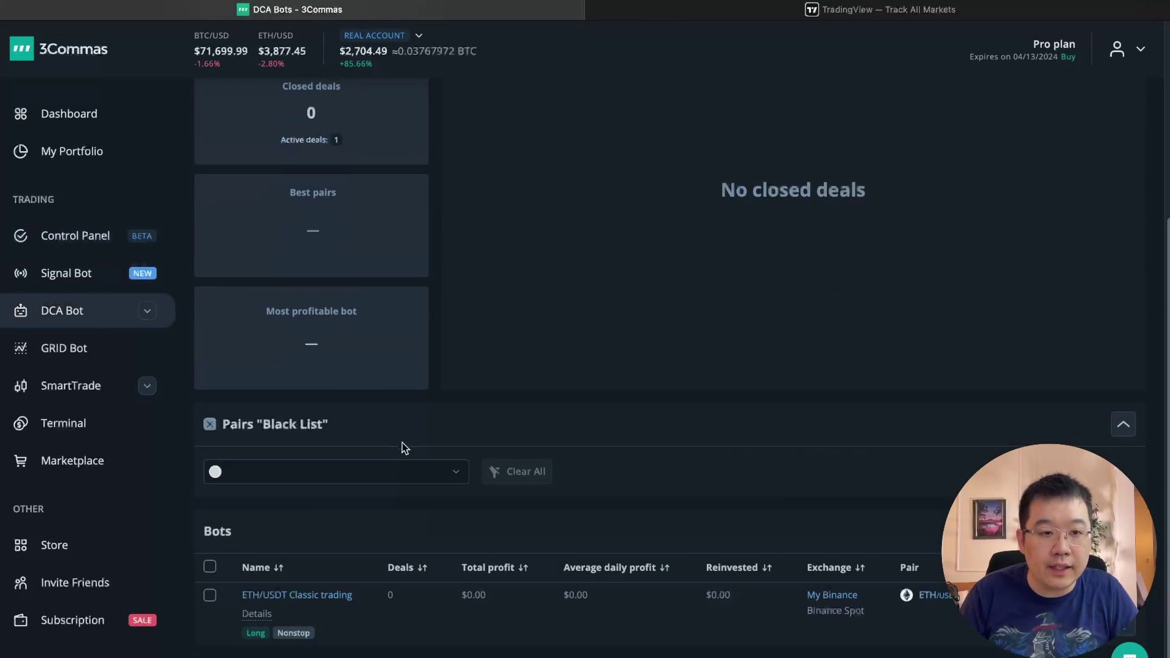
mouse_move(259, 615)
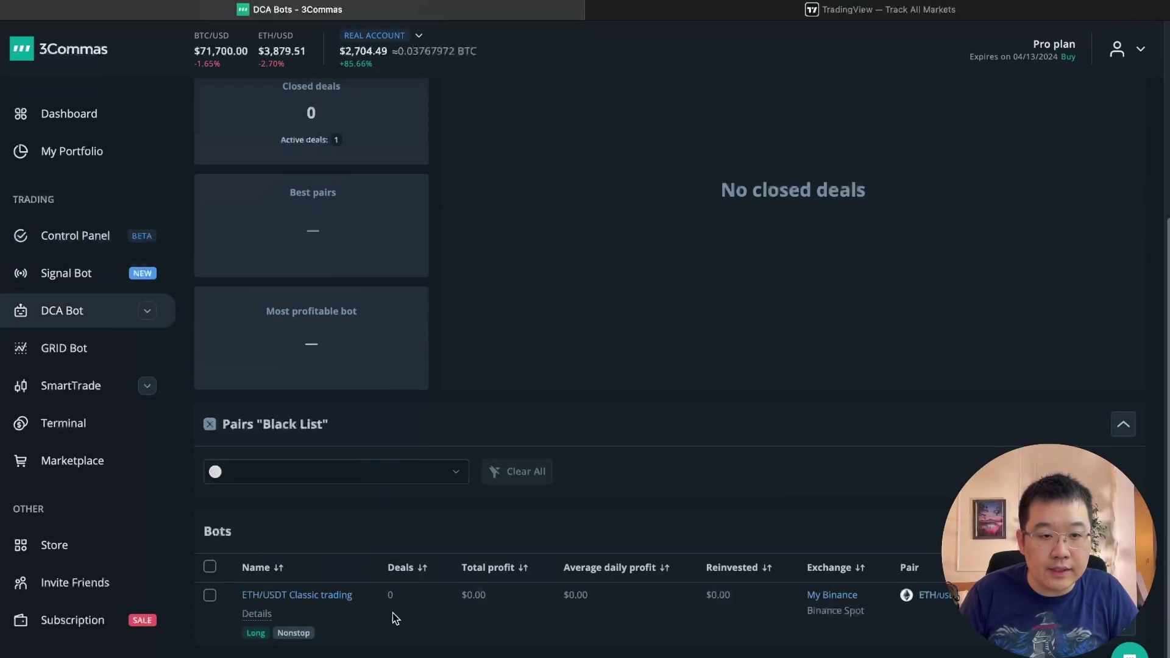
click(340, 600)
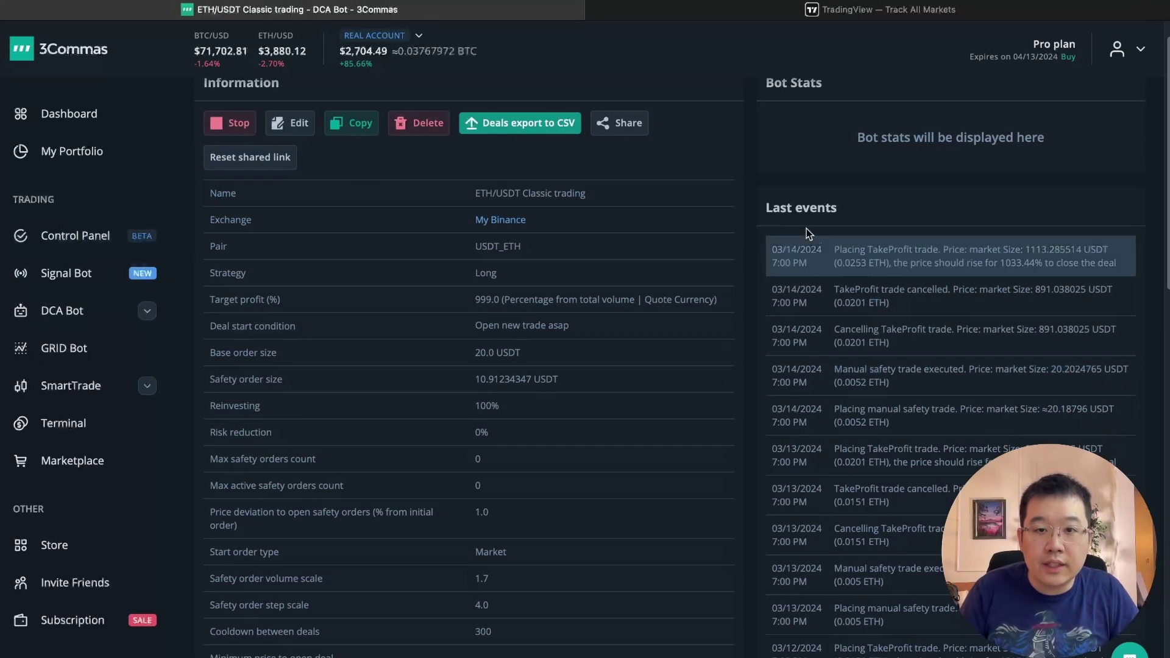
scroll(792, 292, down, 4)
scroll(791, 175, down, 10)
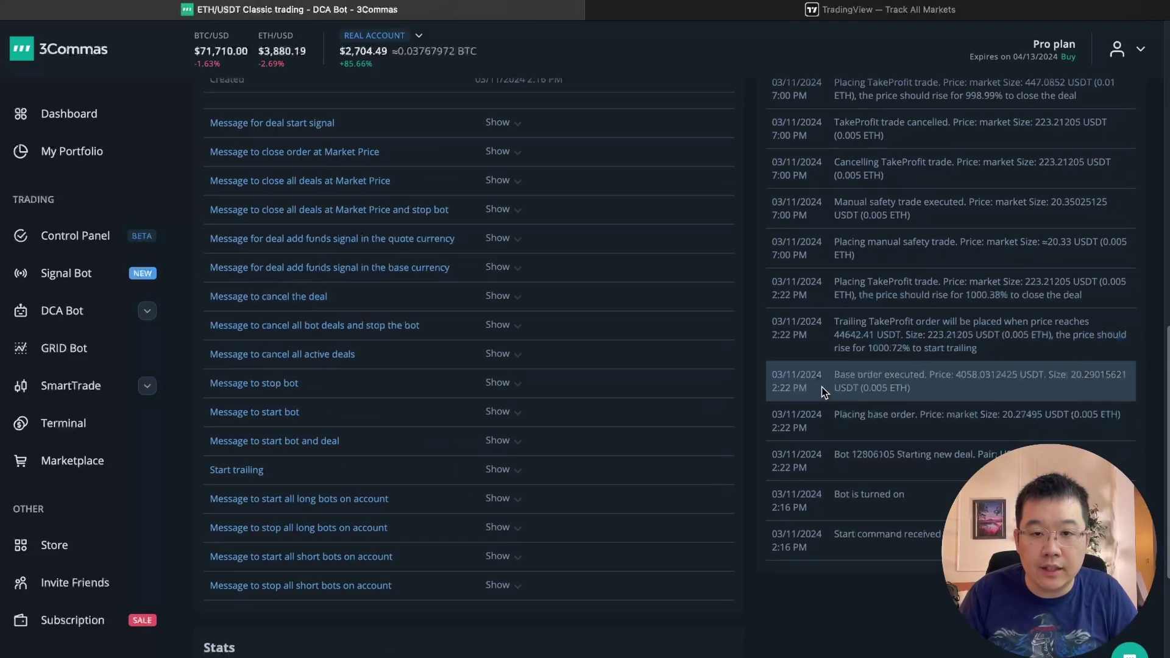
scroll(829, 392, up, 9)
scroll(826, 366, up, 4)
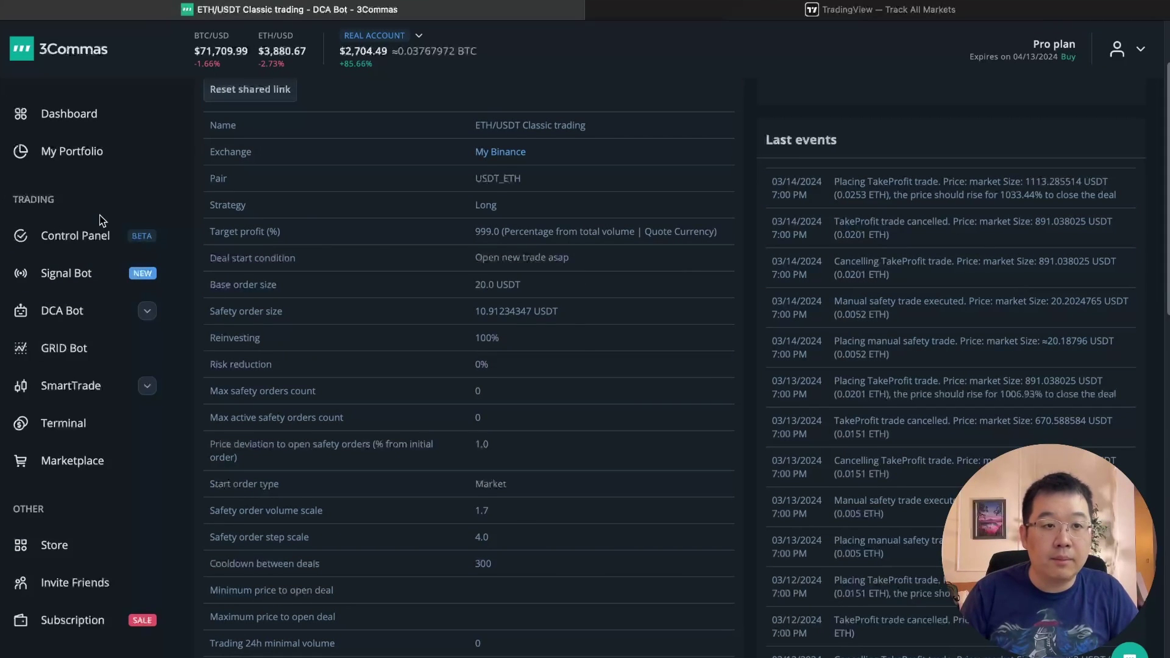
- Start a new Classic trading DCA bot on the My Kraken exchange
click(80, 317)
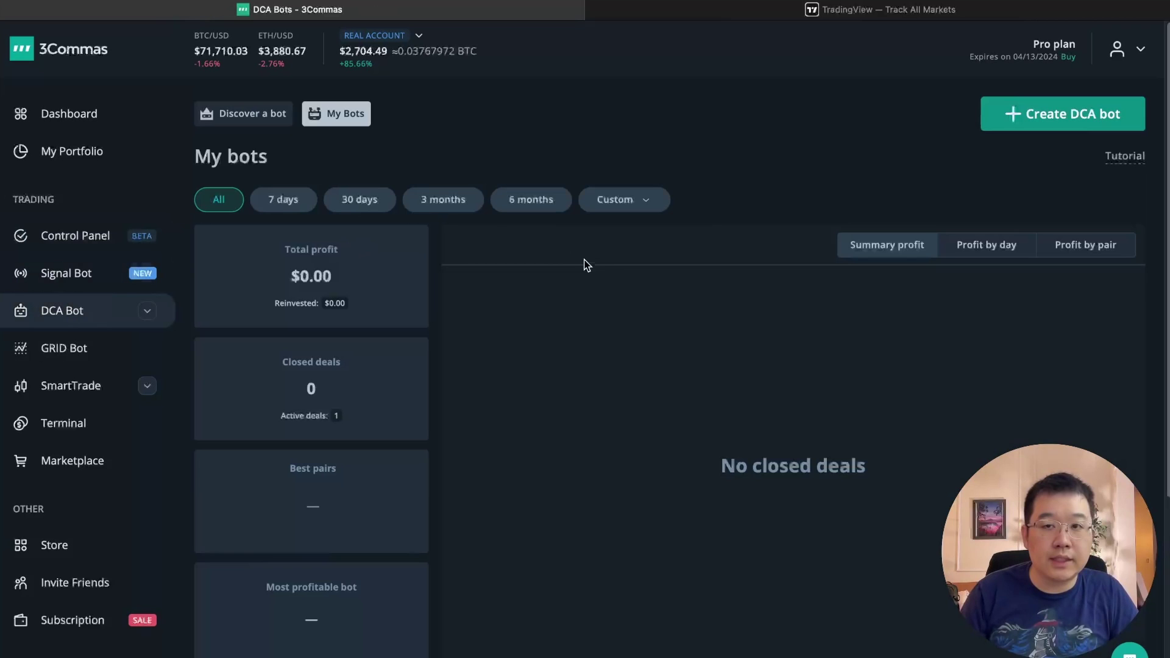
click(1007, 120)
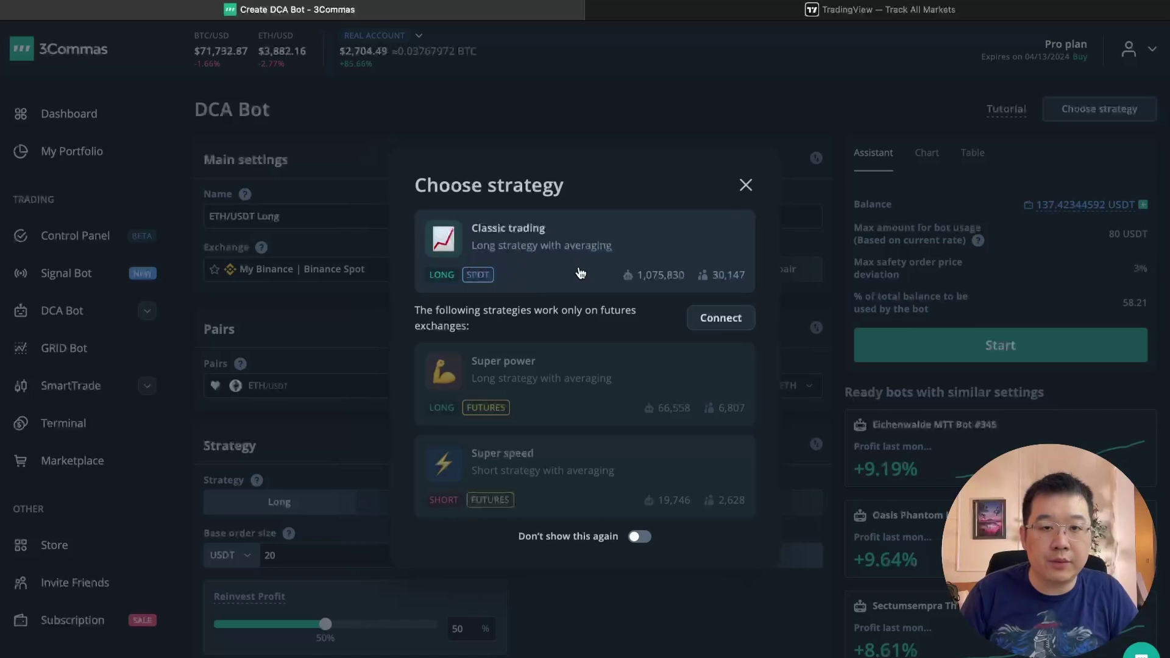
click(510, 251)
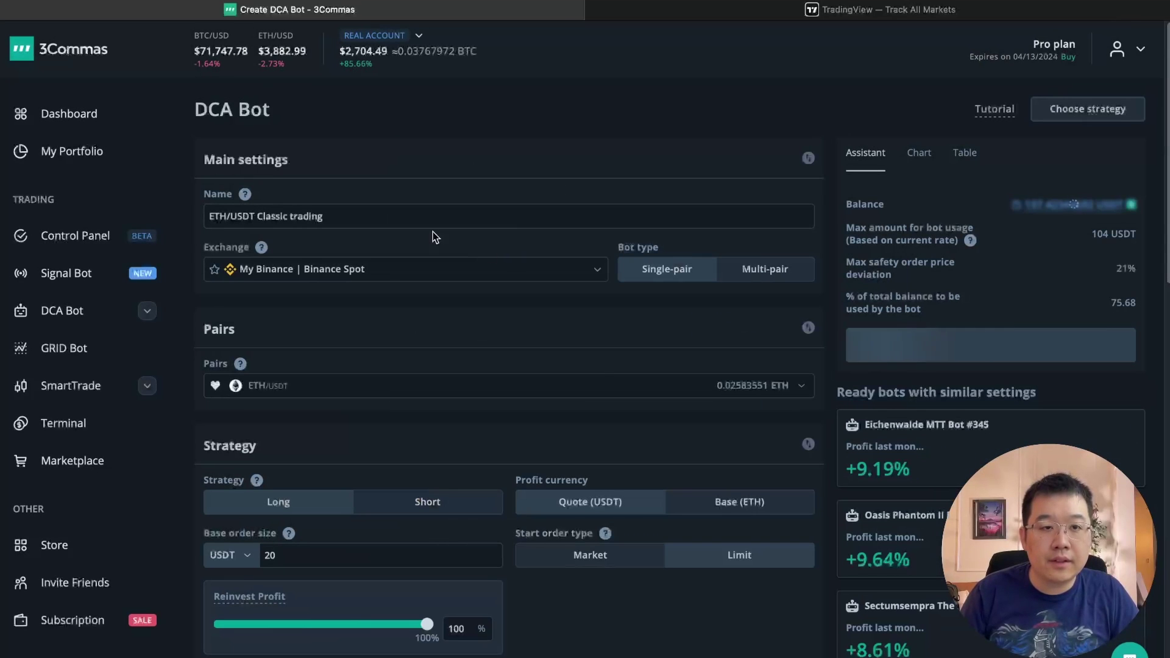
click(390, 270)
click(365, 330)
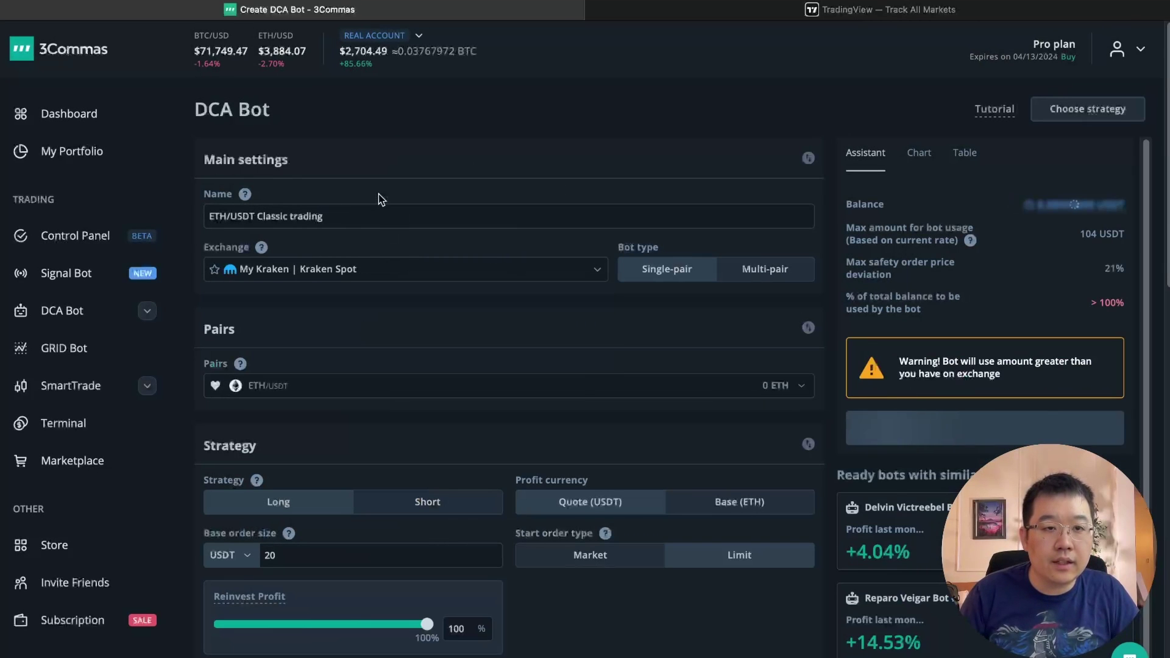
- Set the bot's trading pair to BTC/USDT, naming it BTC/USDT Classic trading
click(362, 218)
click(460, 217)
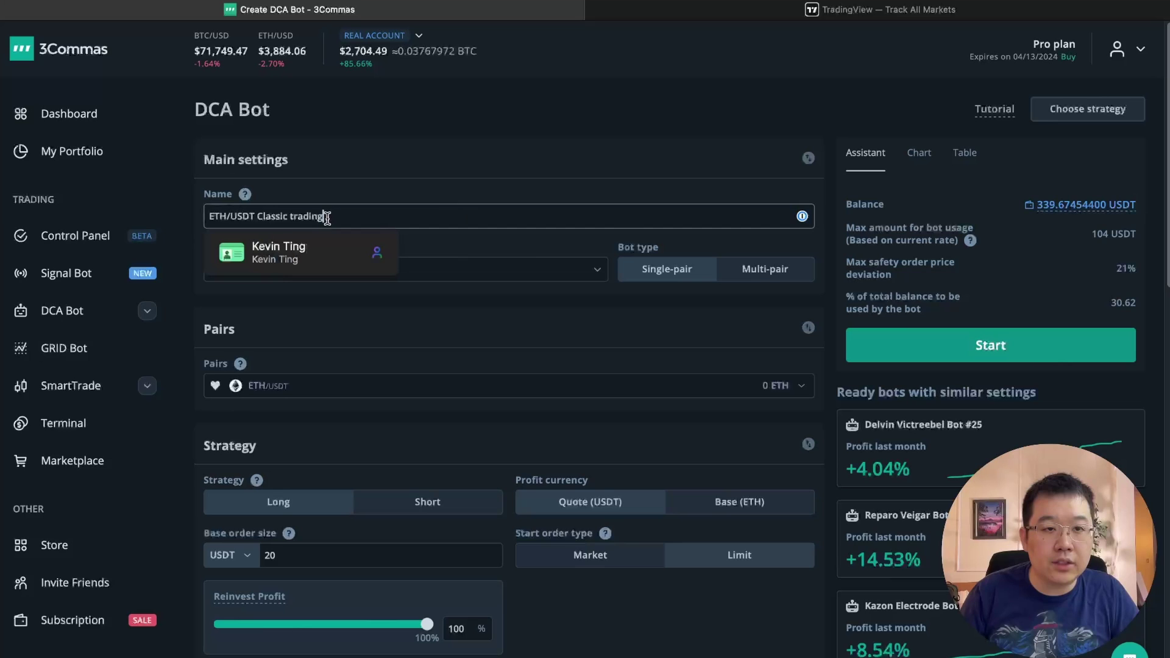
click(310, 217)
scroll(363, 366, down, 1)
click(363, 362)
text(bt)
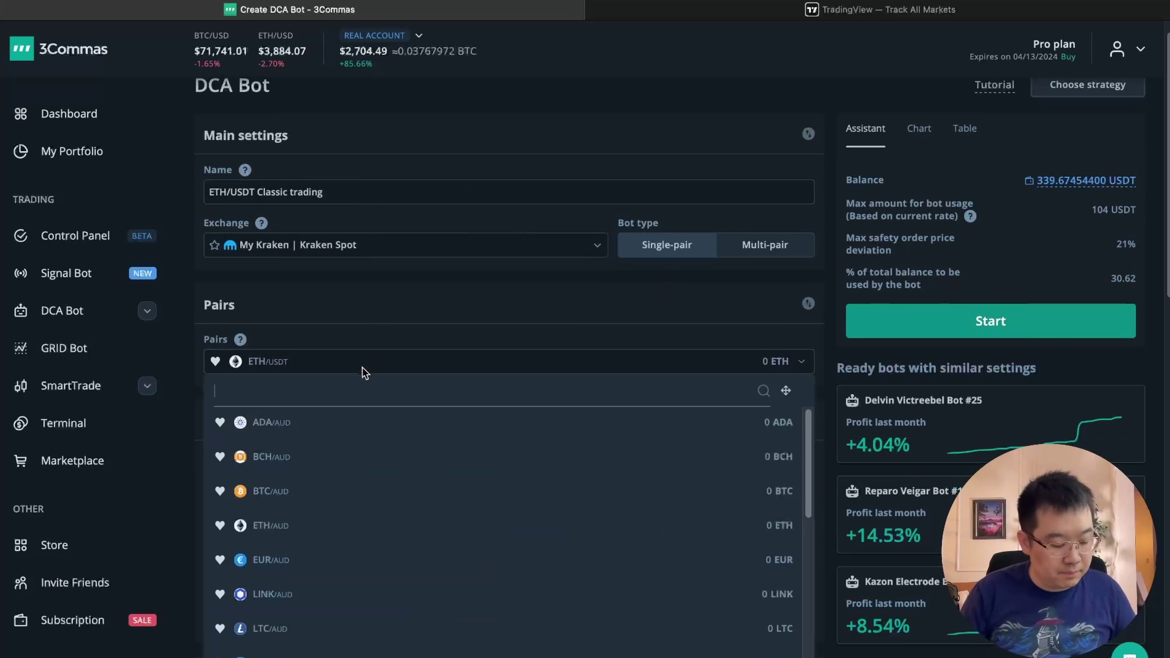
text(c)
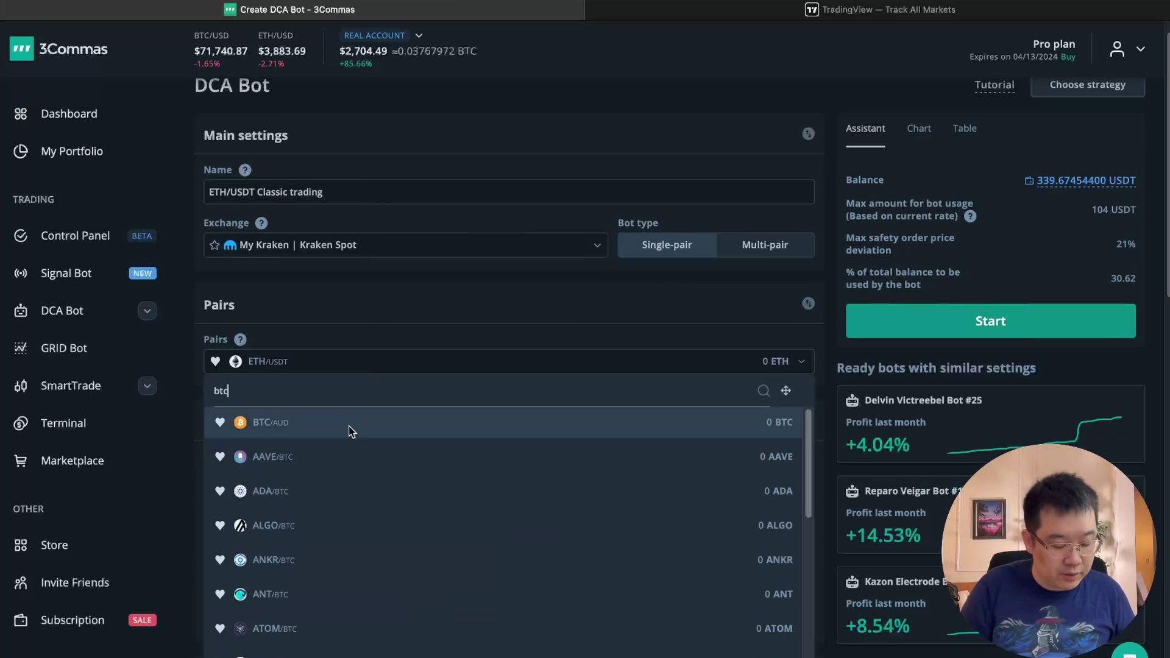
text(/usdt)
click(340, 417)
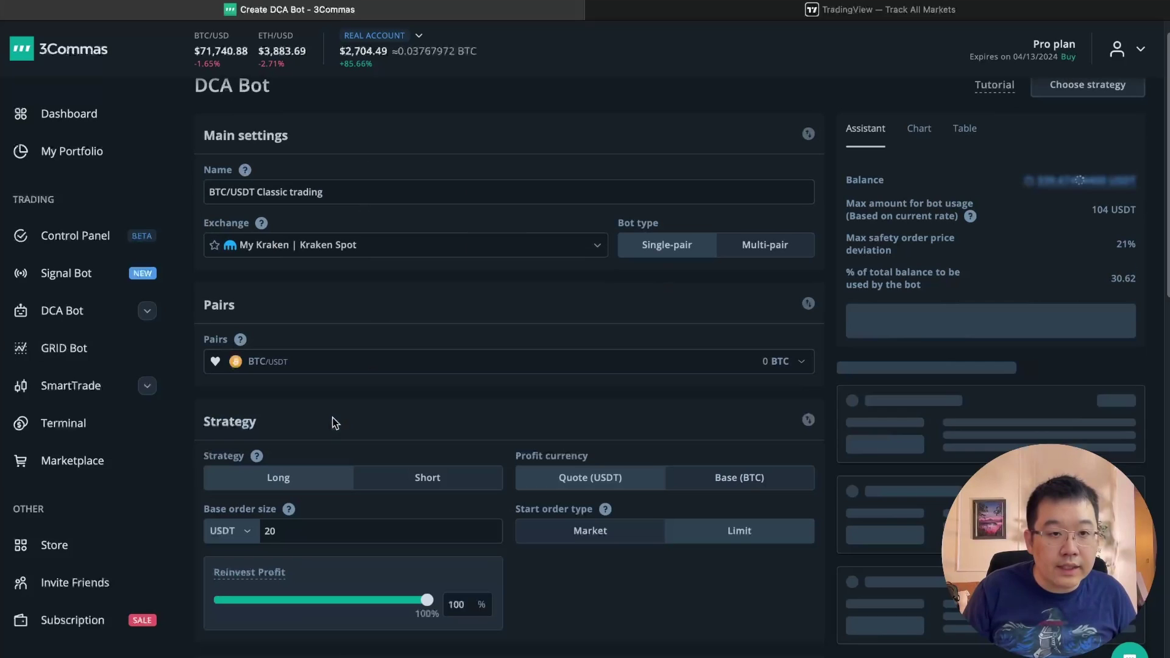
scroll(602, 430, down, 1)
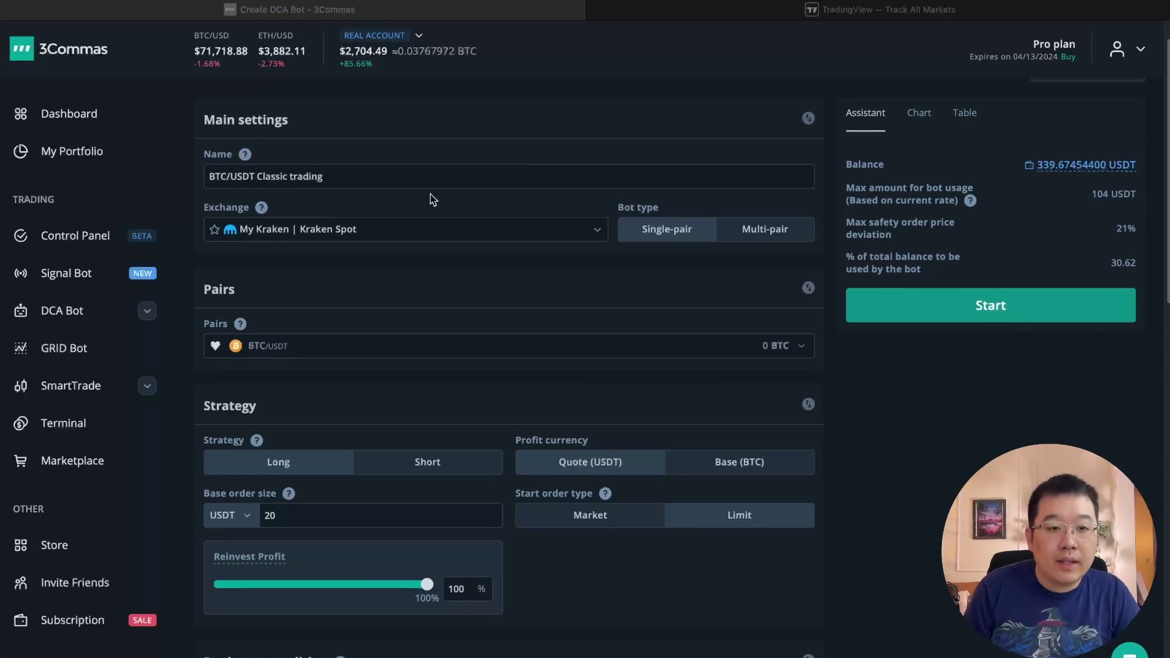
scroll(431, 198, down, 3)
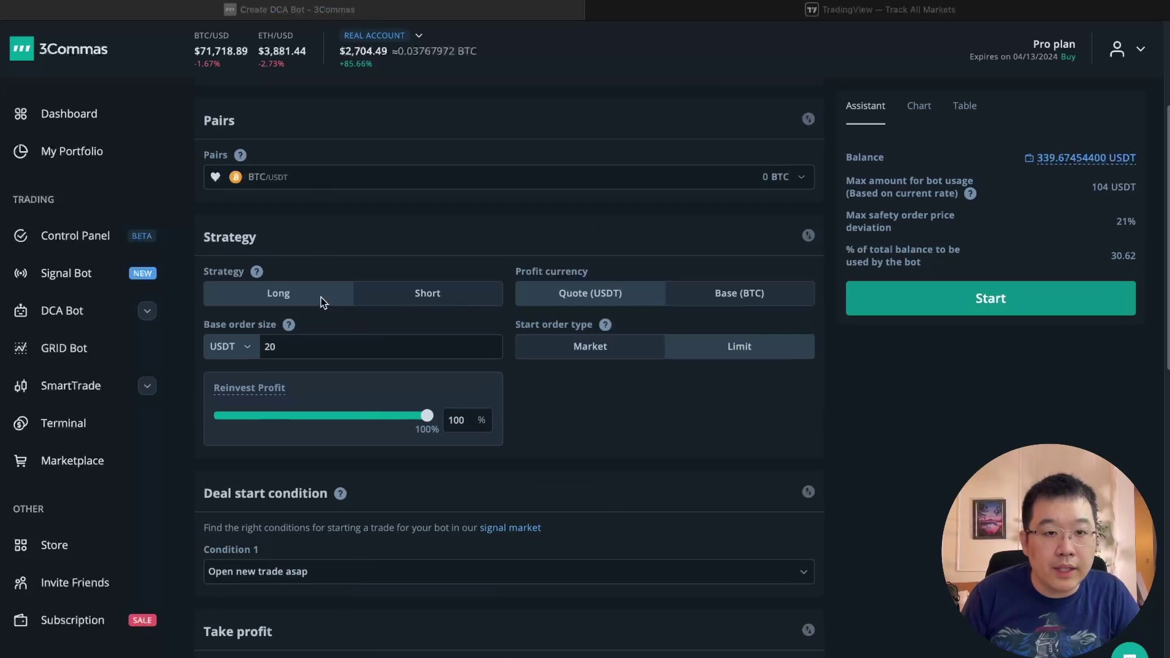
click(299, 348)
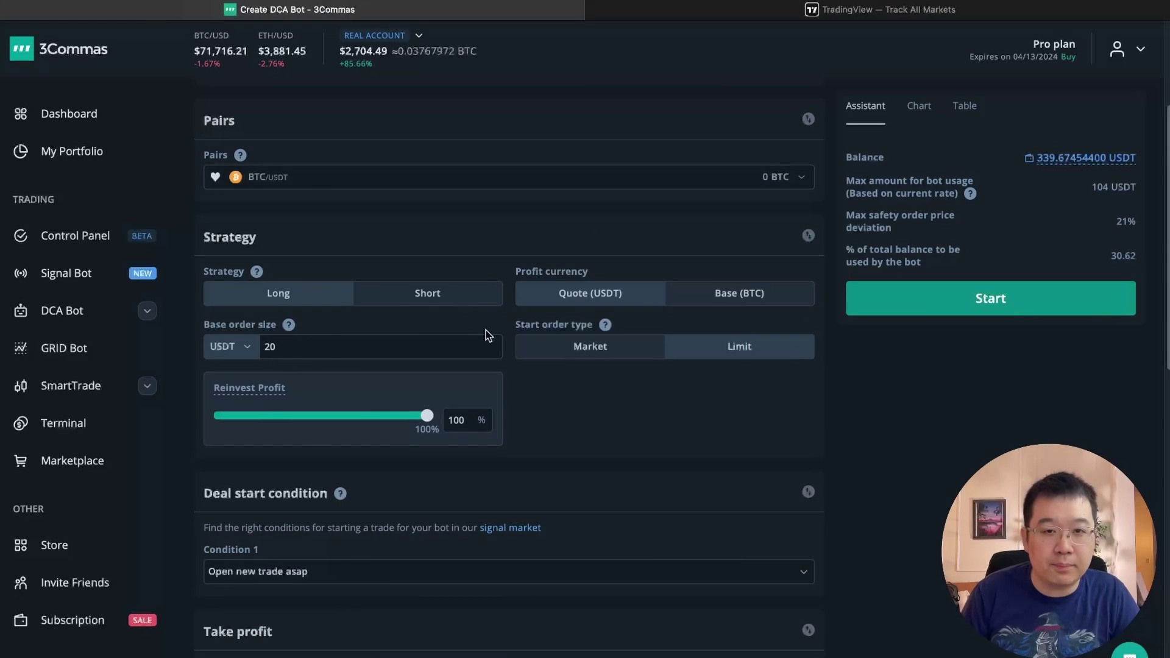
double_click(271, 348)
text(50)
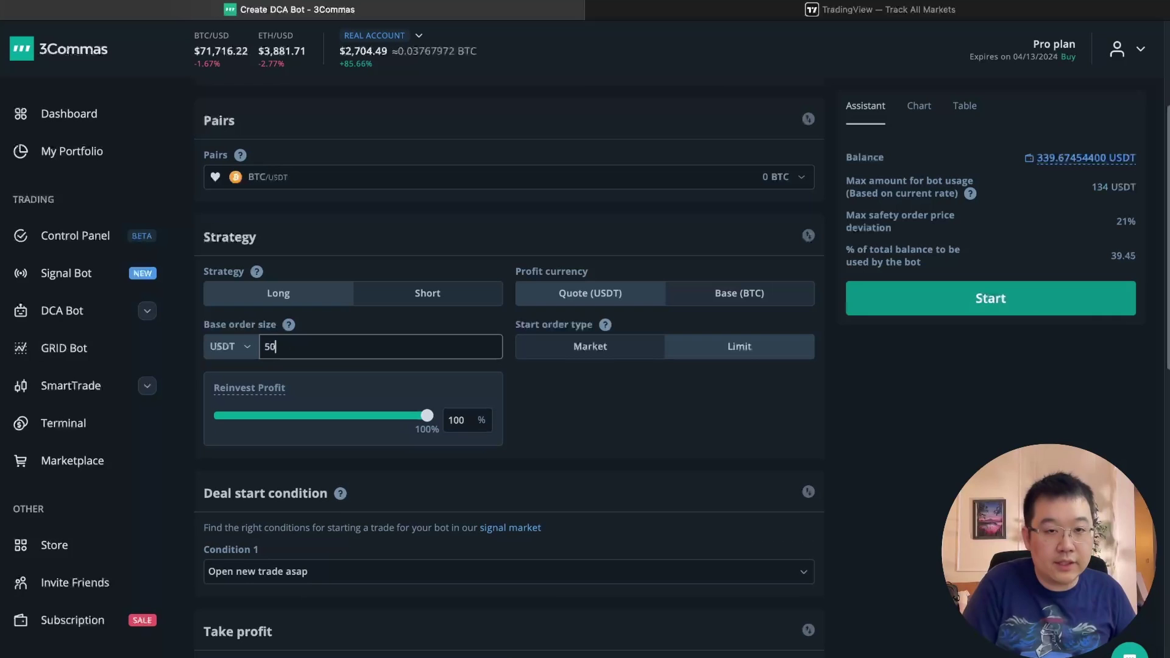
click(724, 439)
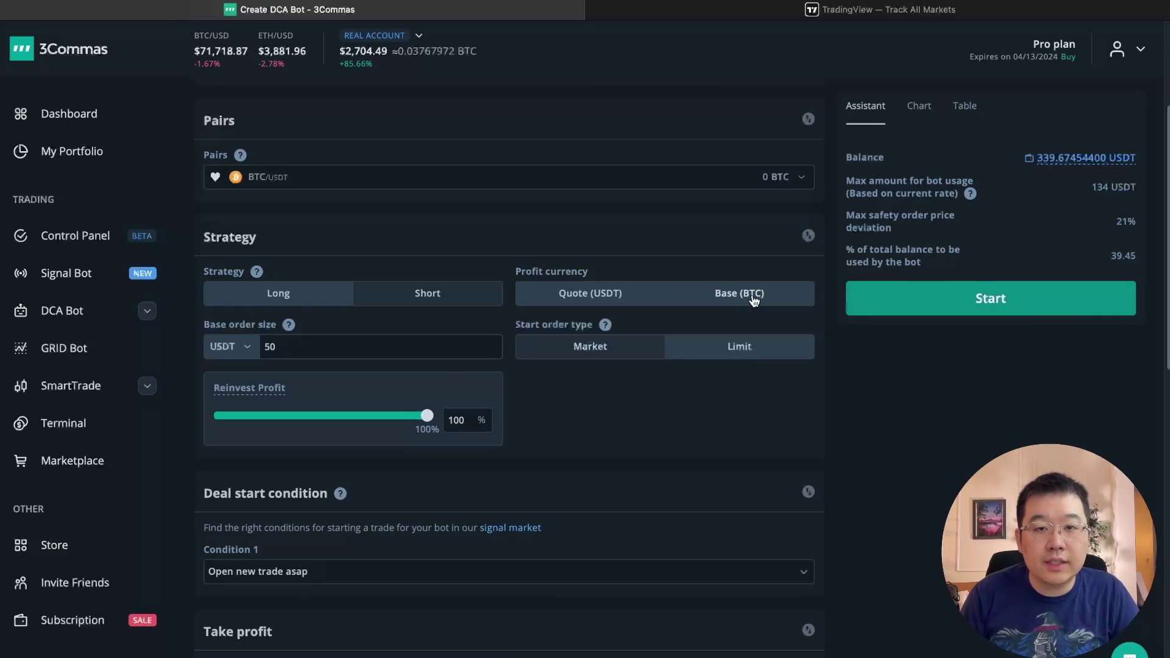
mouse_move(600, 312)
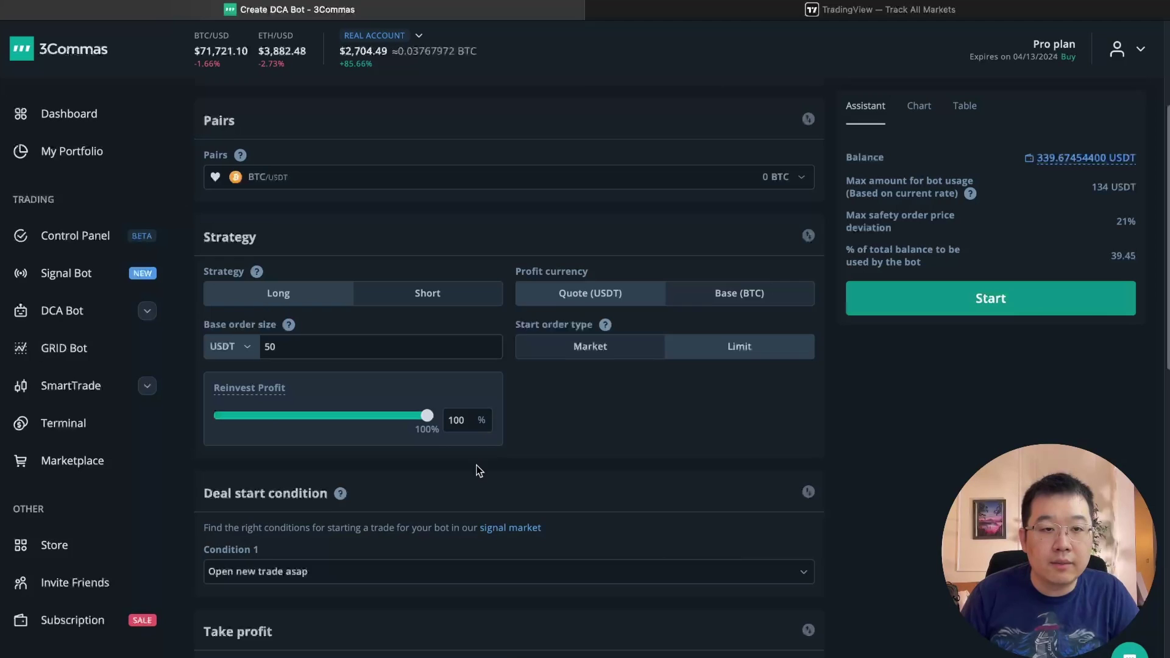
scroll(472, 466, down, 1)
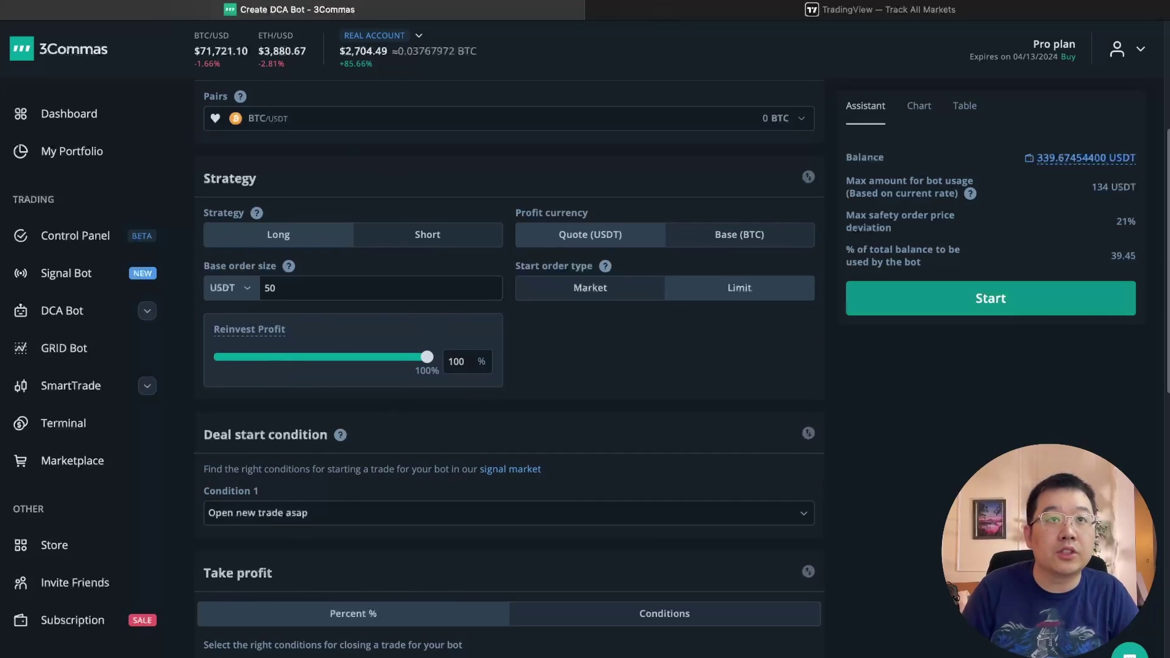
scroll(410, 366, down, 4)
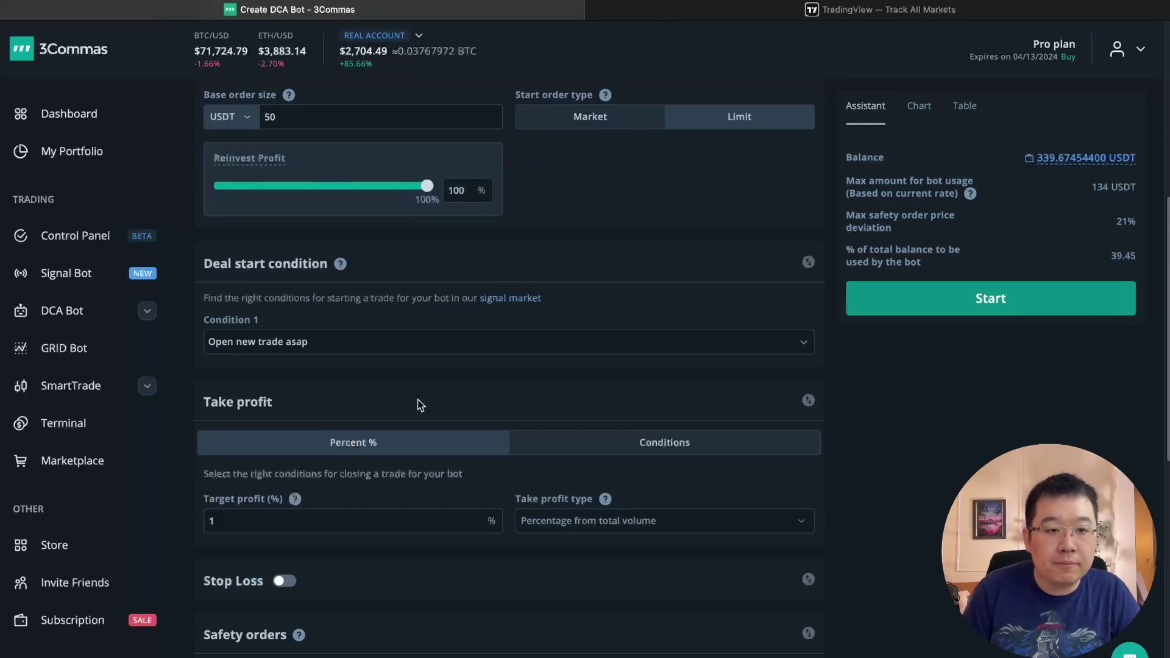
double_click(385, 445)
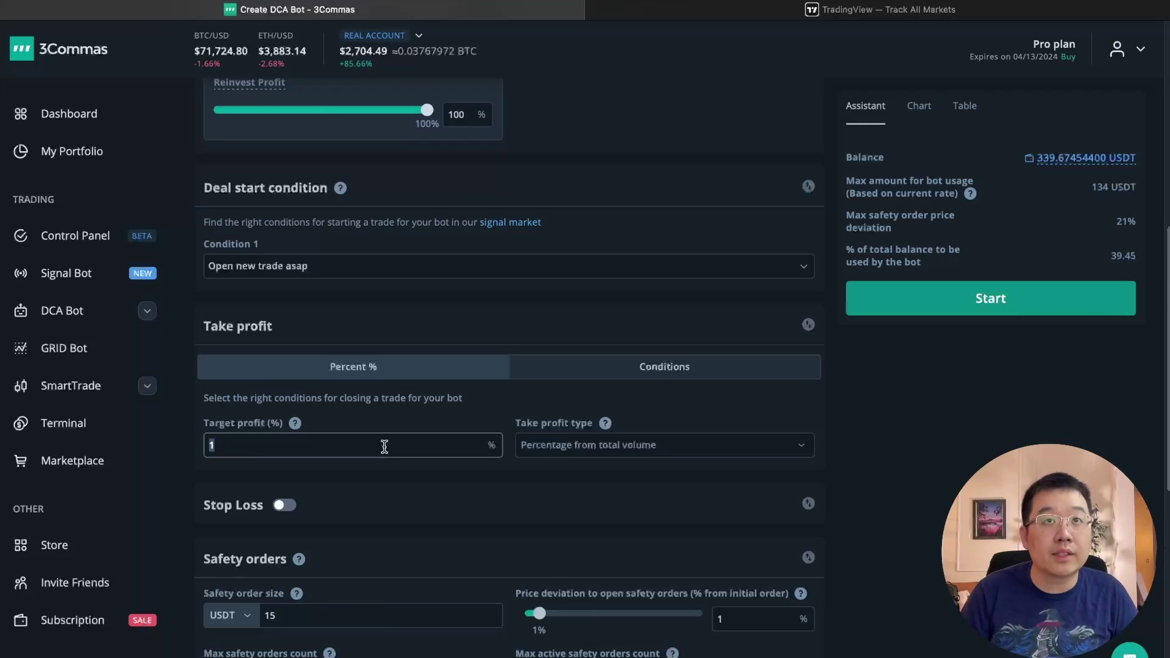
- Set the bot's target profit to 999%
scroll(385, 447, down, 2)
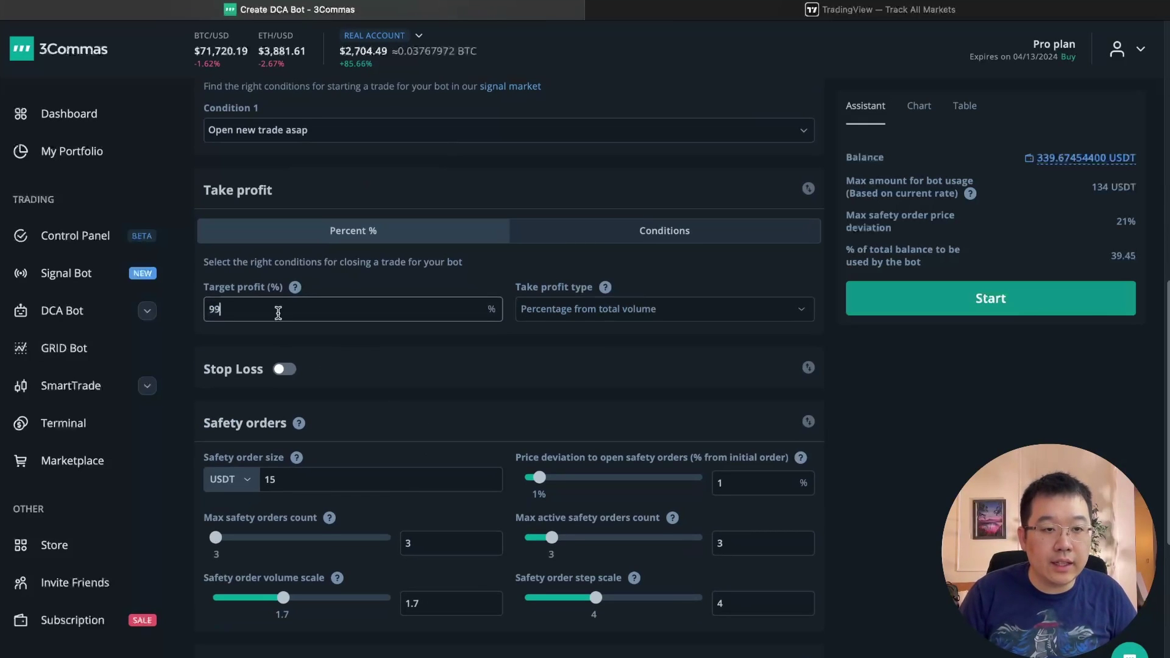
text(9)
click(328, 339)
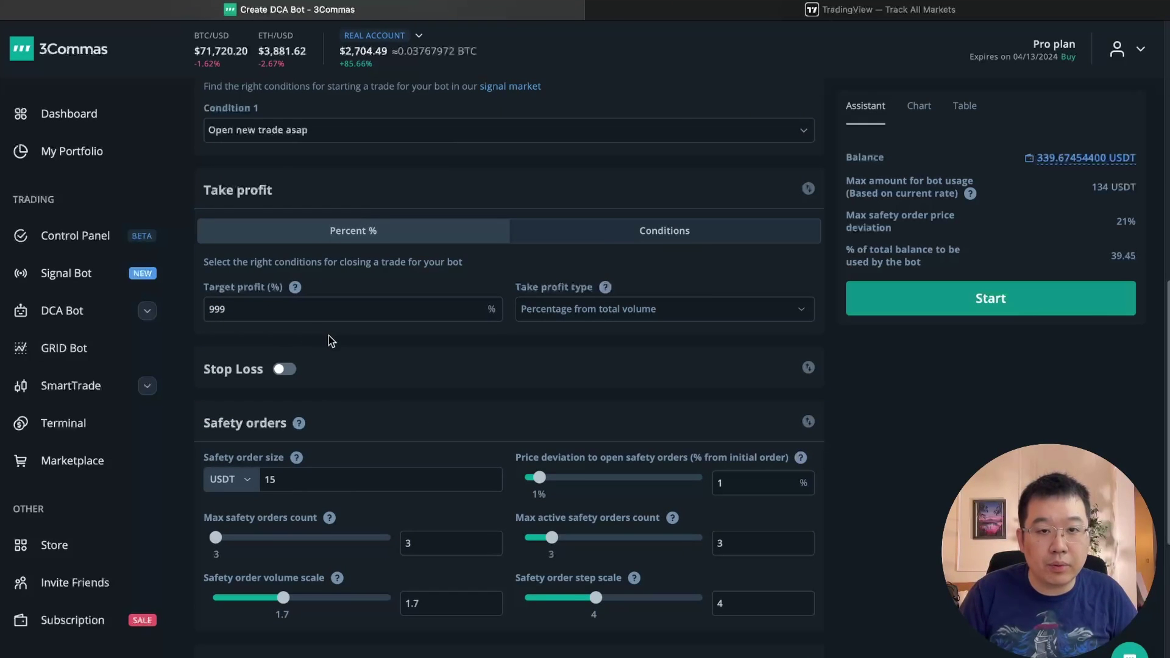
- Set max safety orders count and max active safety orders count both to 0
scroll(467, 378, down, 1)
click(426, 525)
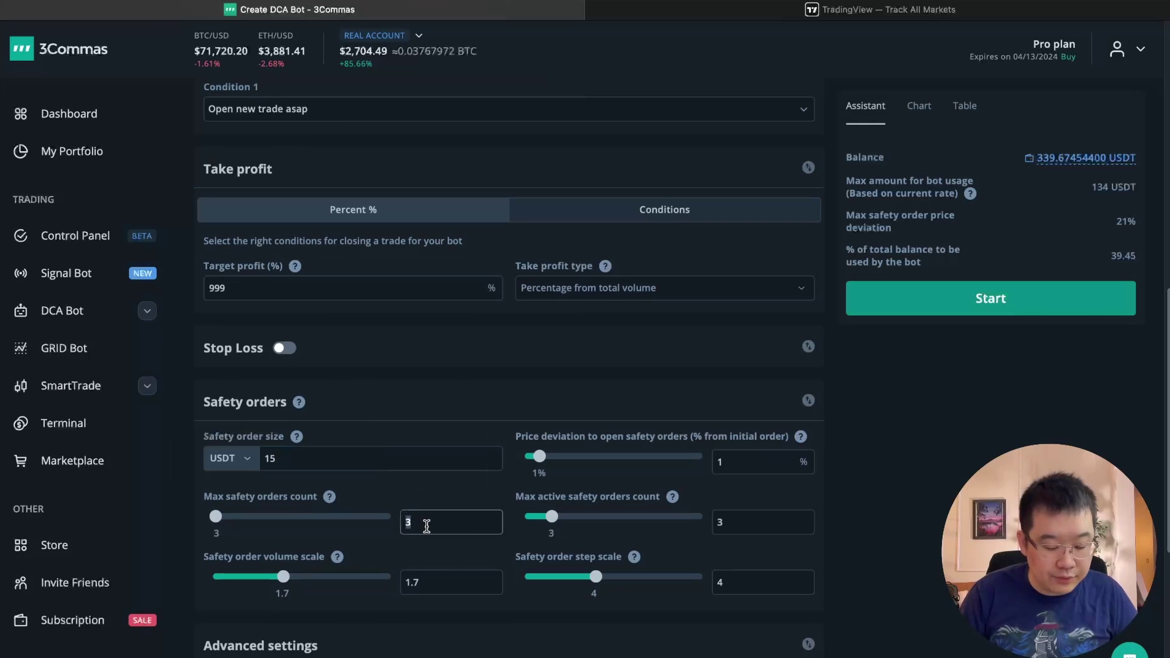
text(0)
click(754, 519)
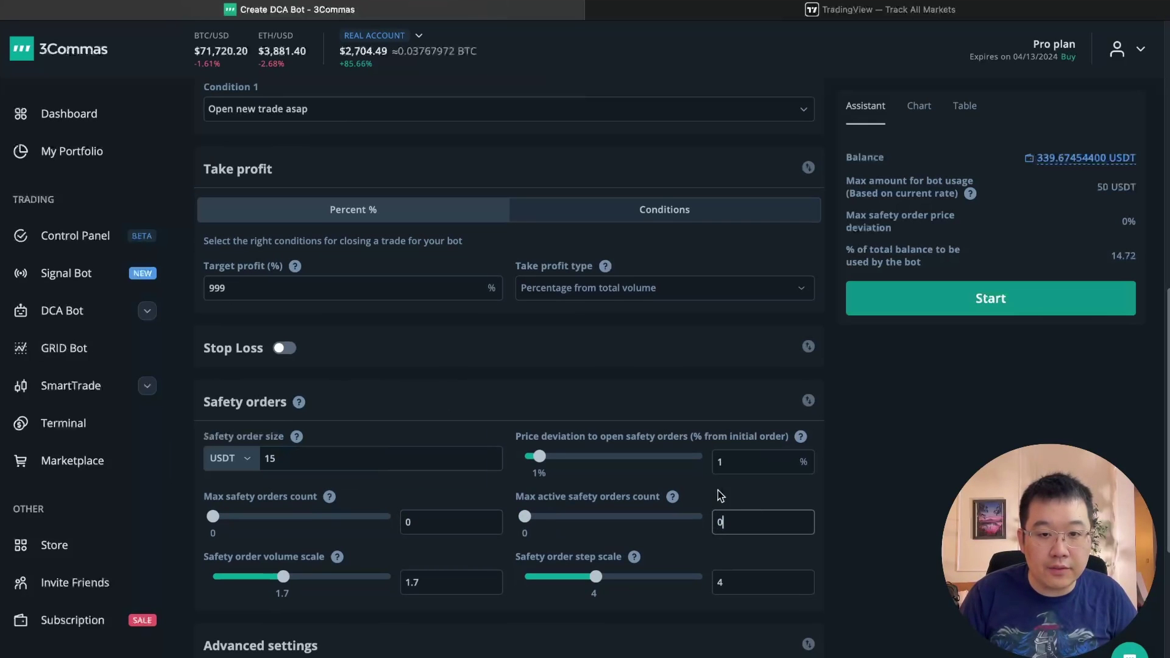
click(418, 551)
double_click(423, 524)
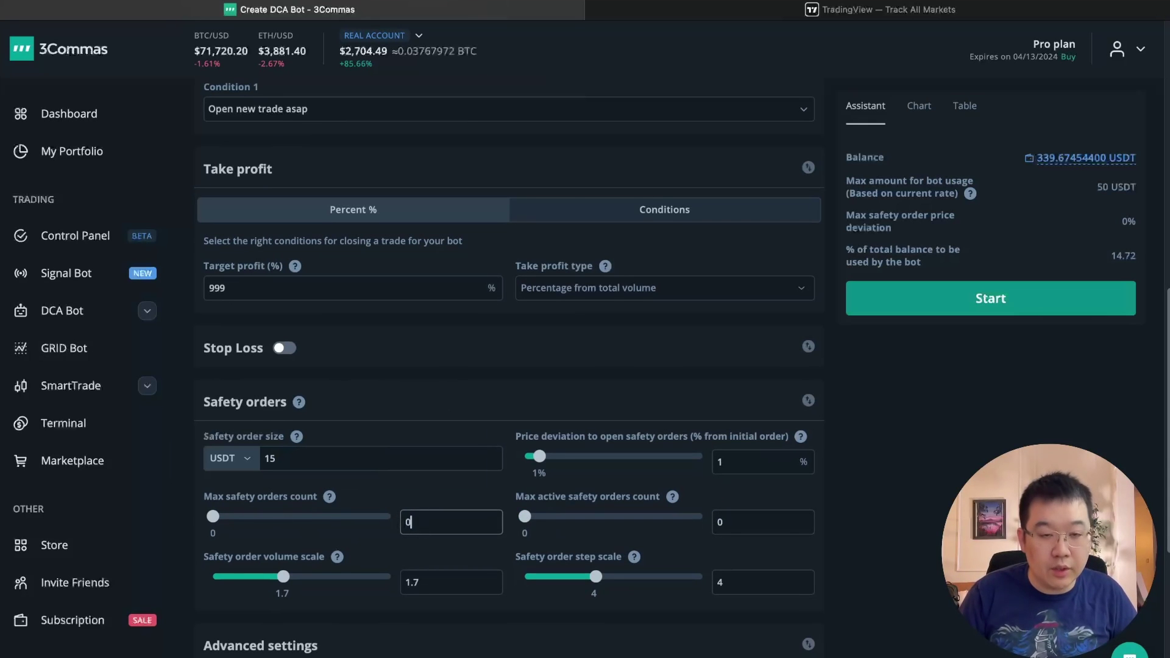
click(443, 502)
scroll(443, 563, down, 3)
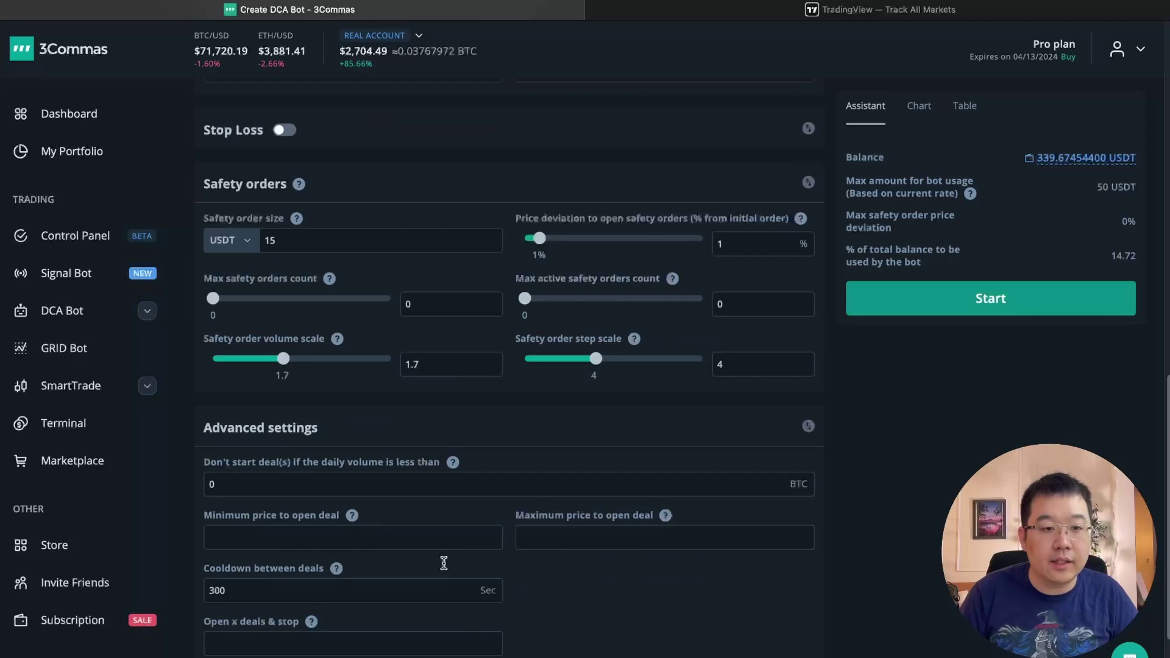
- Keep Open new trade asap as the deal start condition and start the BTC/USDT bot
scroll(444, 563, down, 1)
mouse_move(1044, 165)
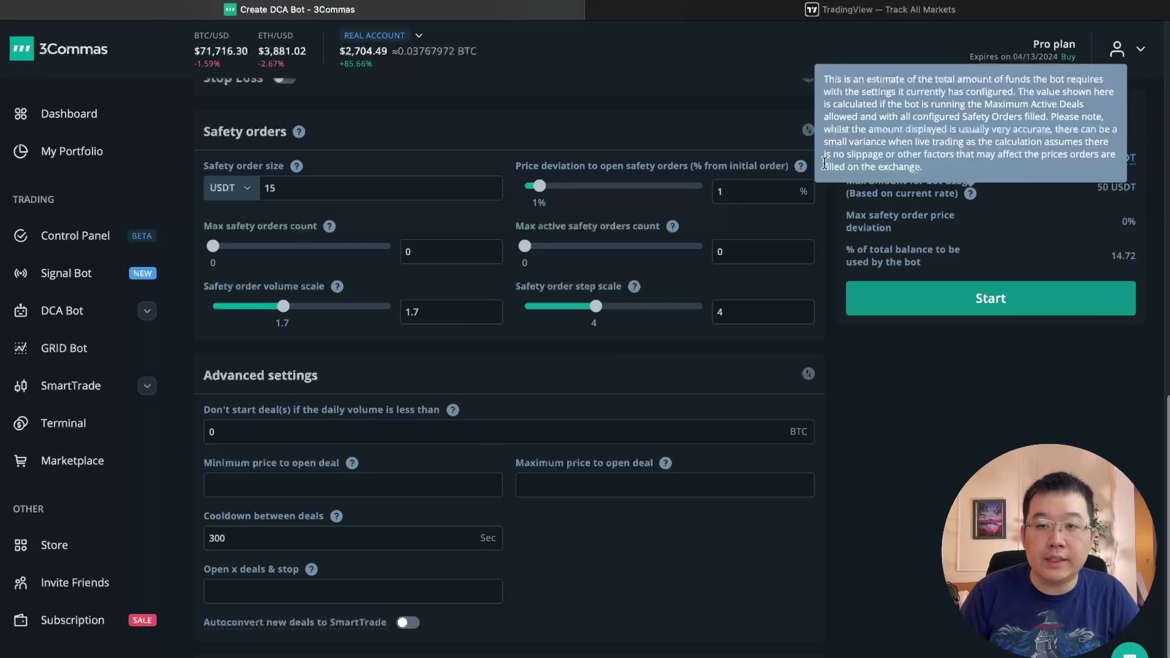
scroll(663, 235, up, 1)
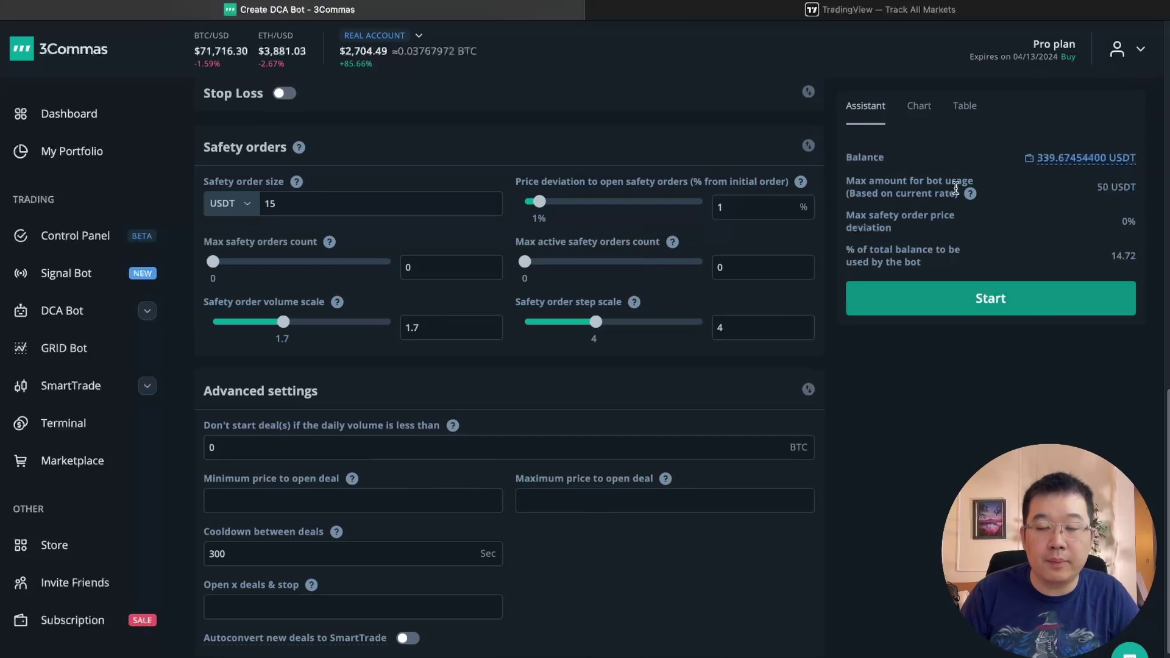
scroll(737, 305, up, 1)
scroll(737, 311, up, 5)
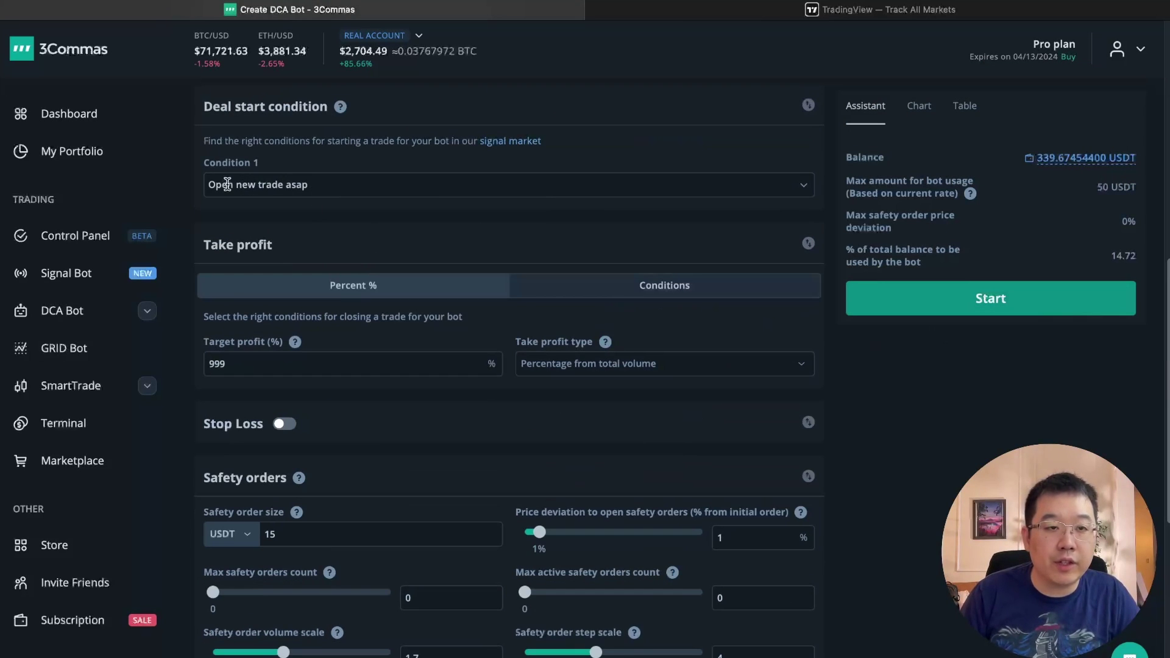
click(226, 184)
click(355, 214)
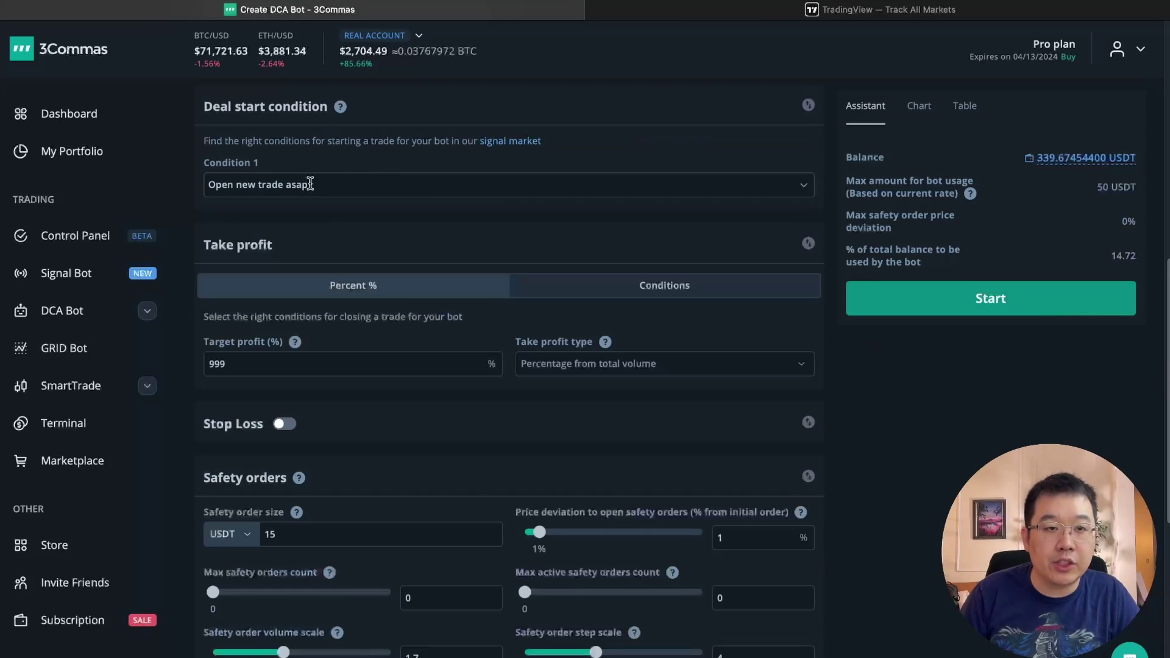
click(976, 303)
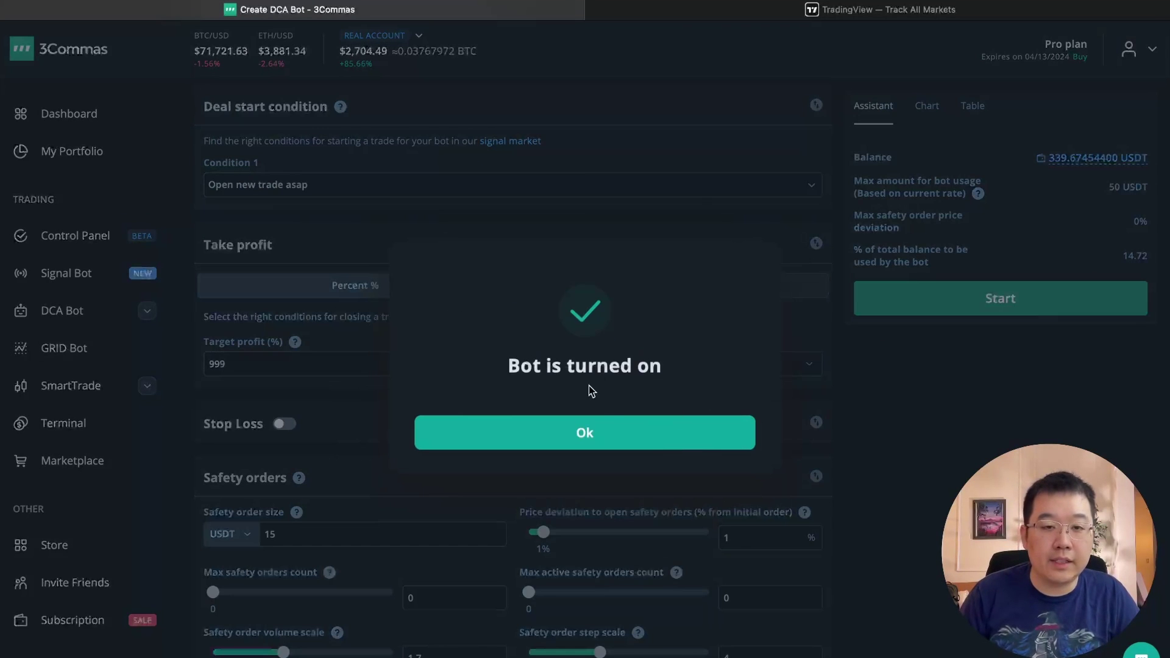
- Acknowledge the bot is on, reveal the quote-currency add-funds message, and switch to TradingView
click(610, 432)
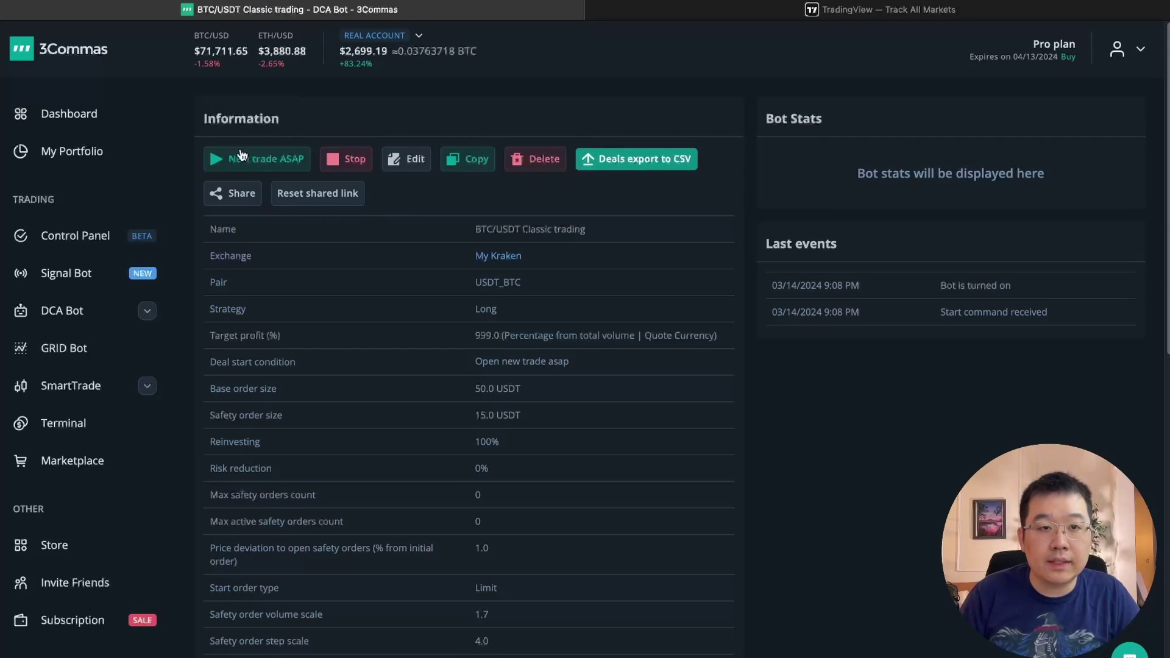
scroll(574, 338, down, 9)
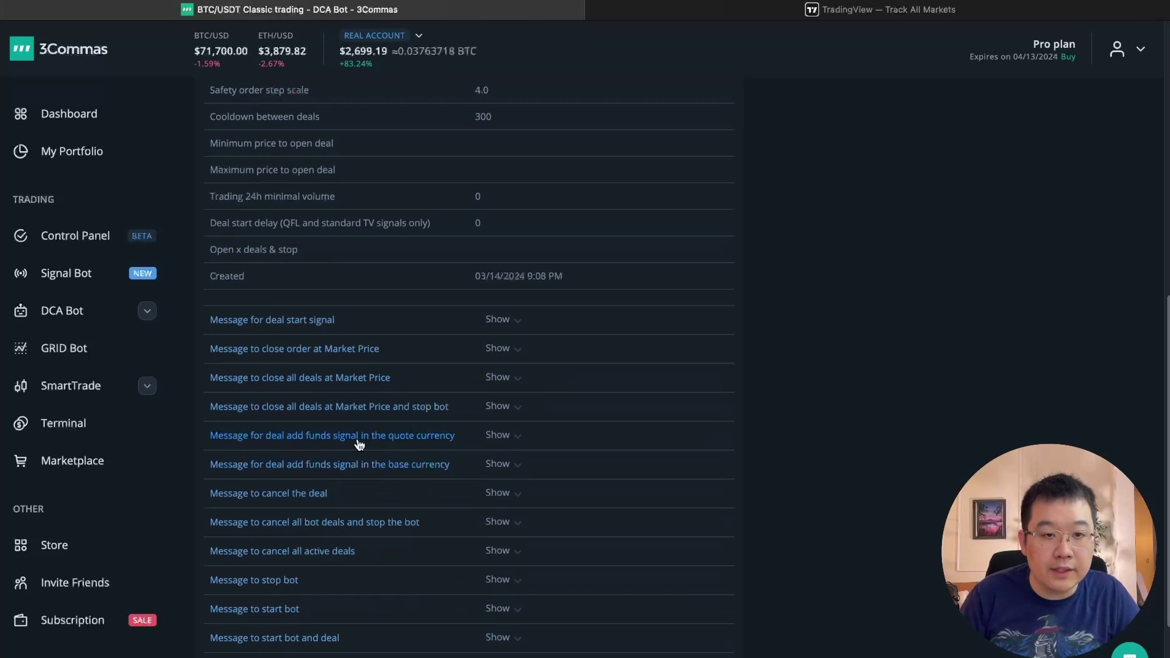
click(498, 444)
scroll(609, 469, down, 1)
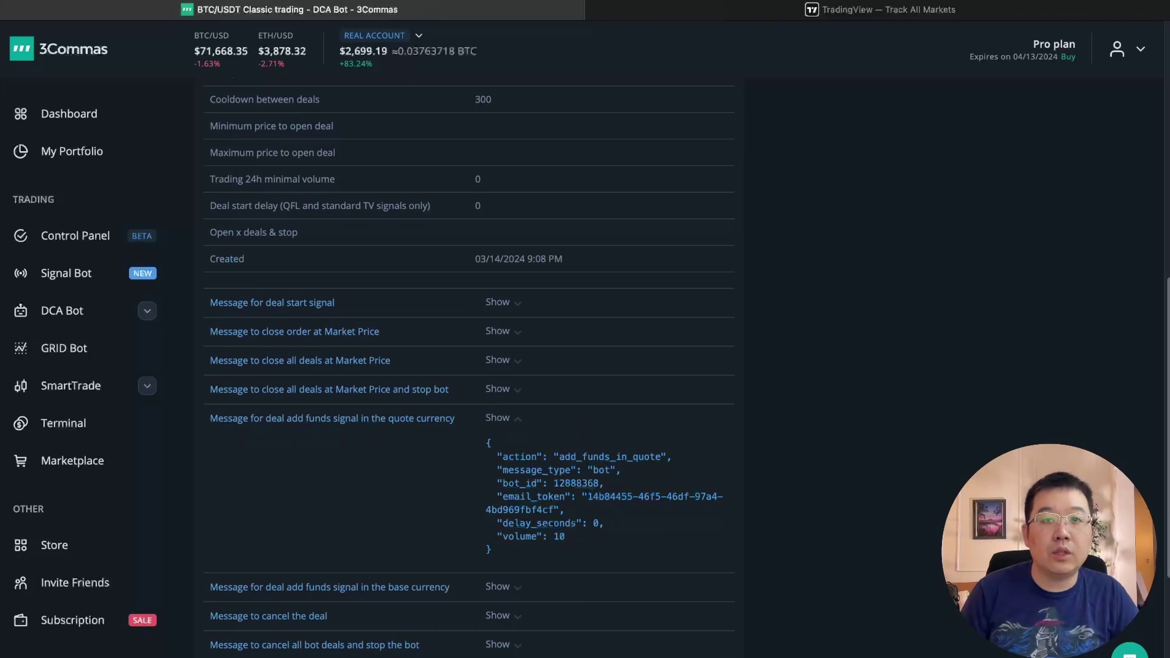
click(823, 11)
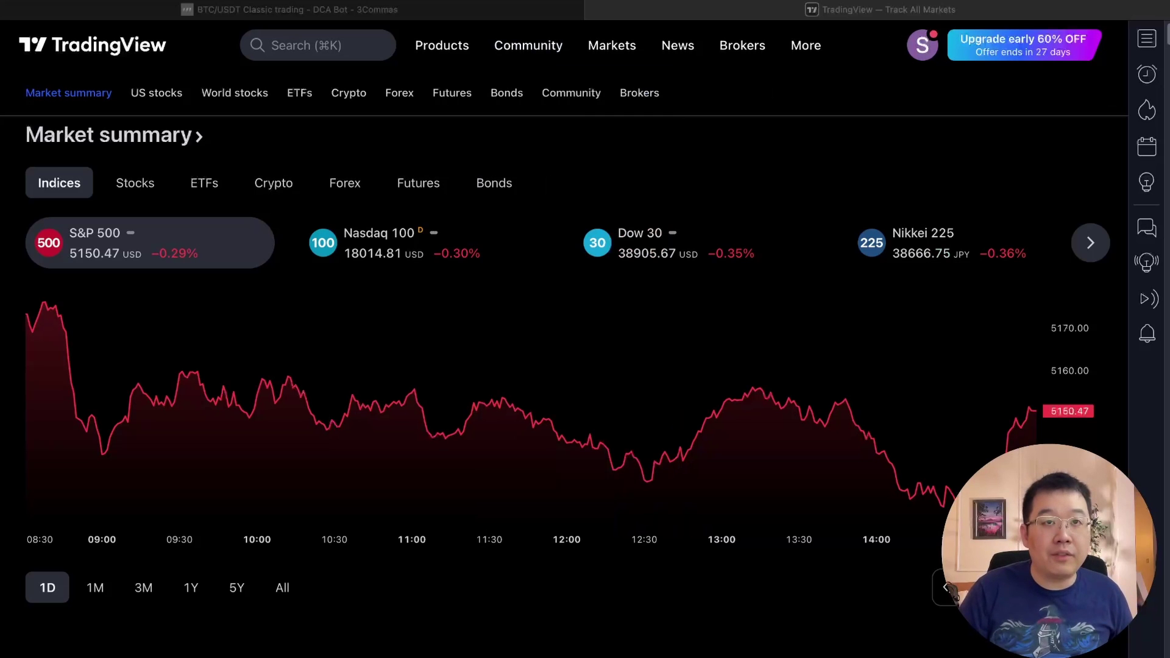
- Load the 3Commas HODL DCA Strategy script page in a new tab from the pasted URL
click(836, 120)
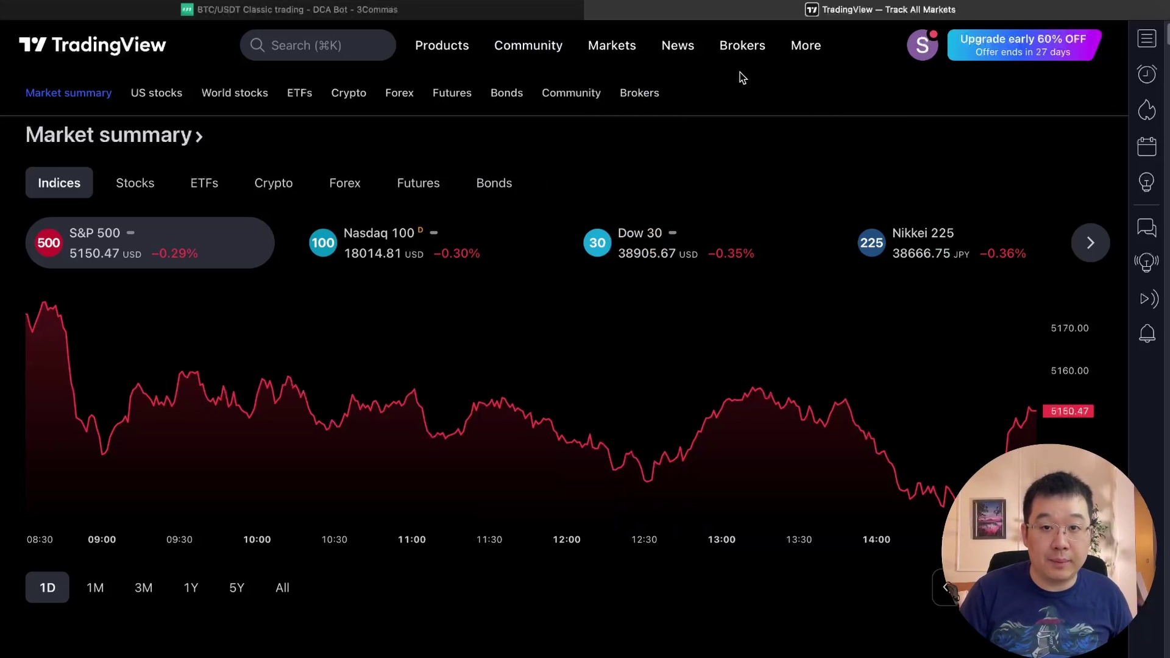
key(super+t)
key(super+v)
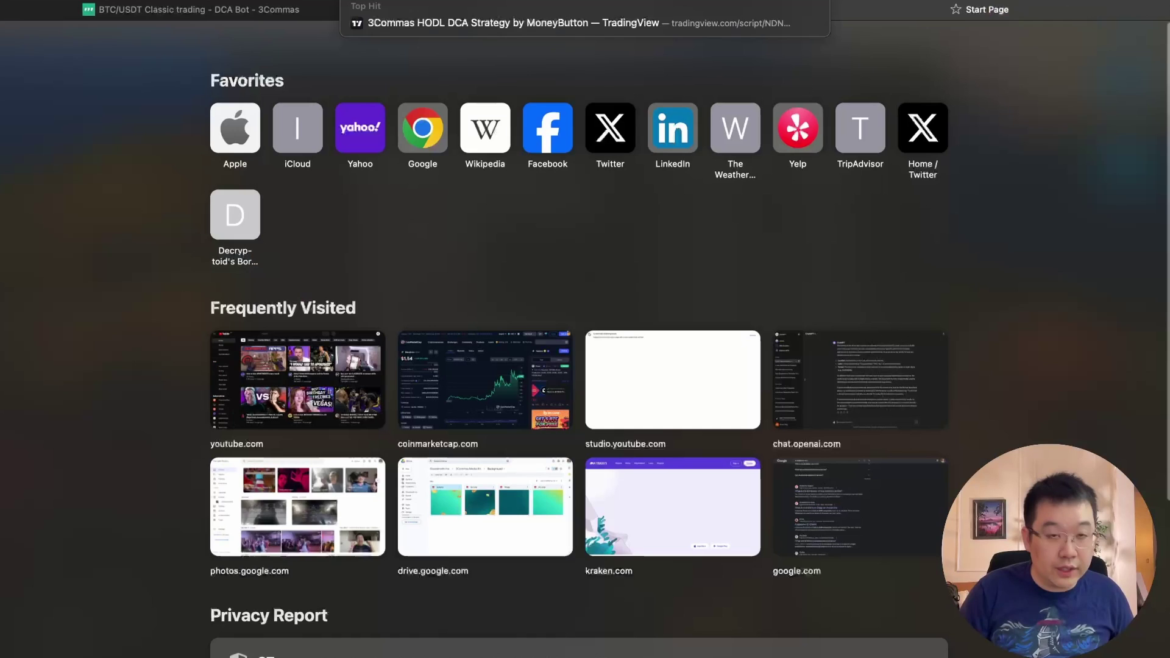
key(Return)
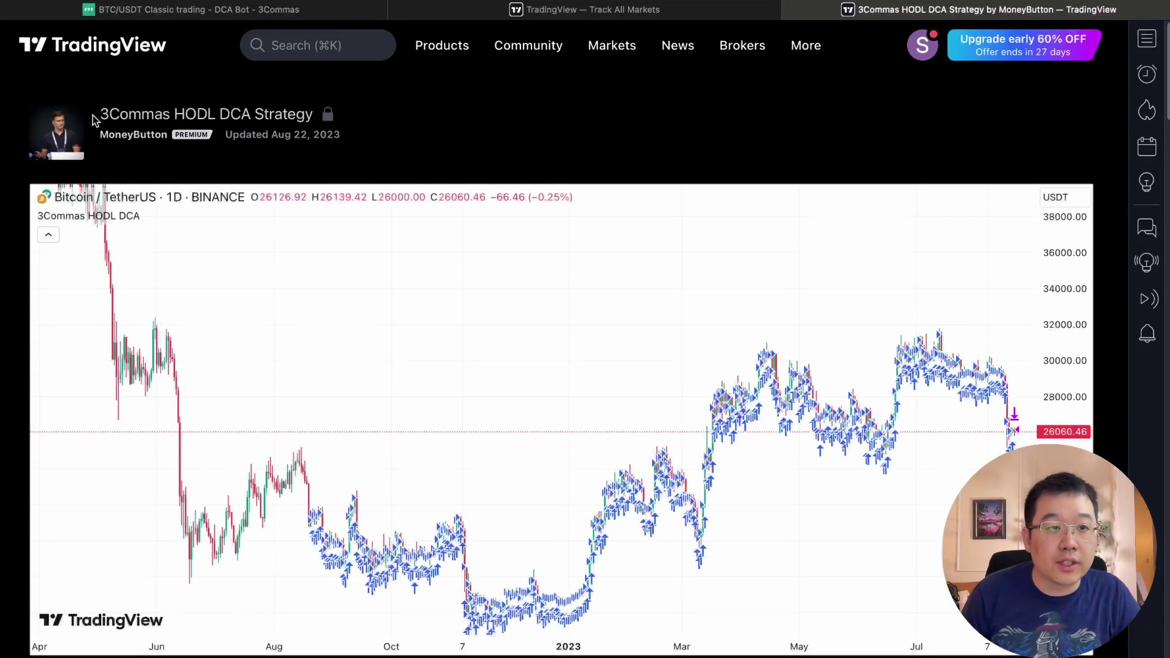
- Scroll through the strategy page's backtest chart, notes and code
scroll(353, 148, down, 2)
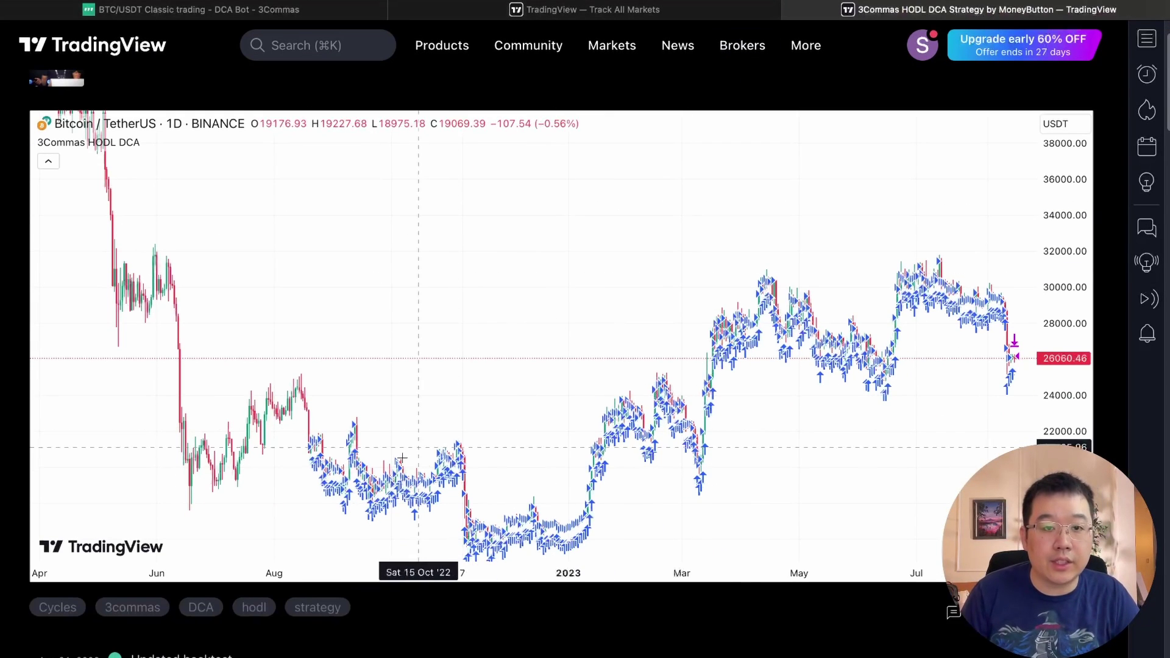
scroll(817, 575, down, 3)
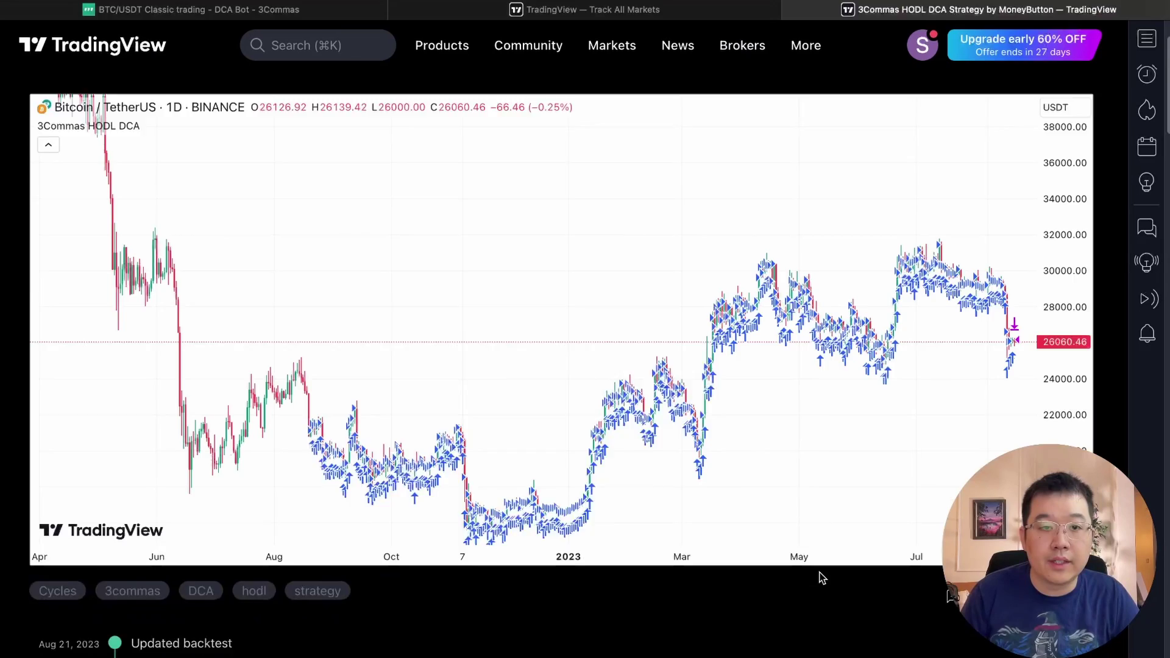
scroll(701, 567, up, 5)
scroll(421, 408, down, 15)
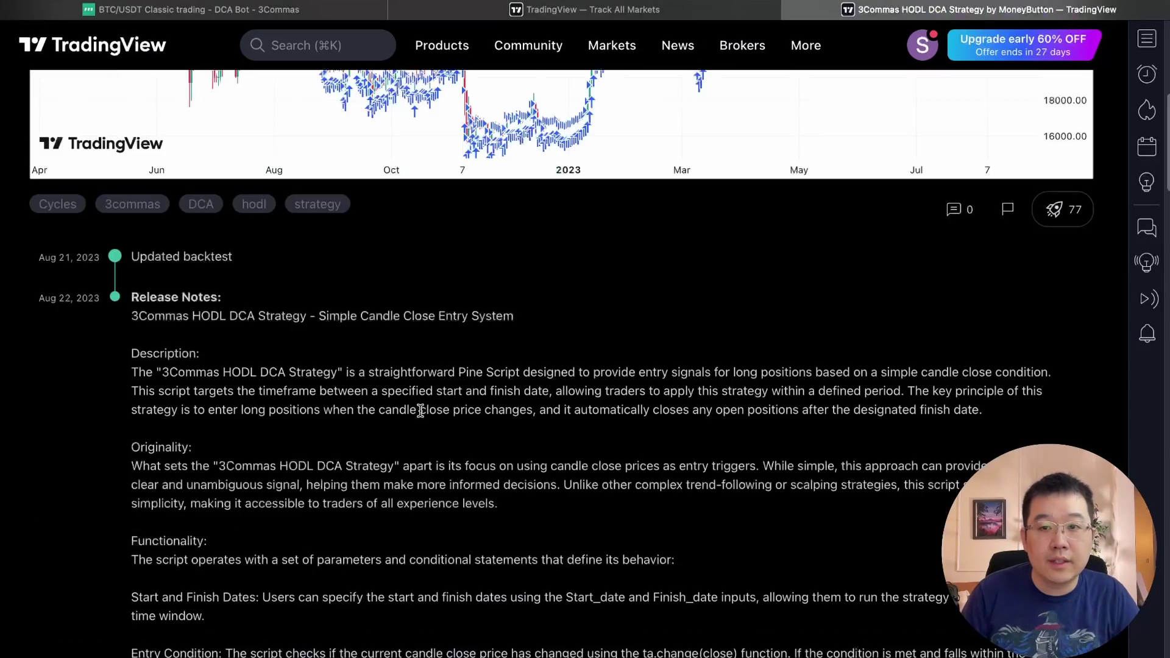
scroll(426, 406, up, 4)
scroll(427, 406, down, 12)
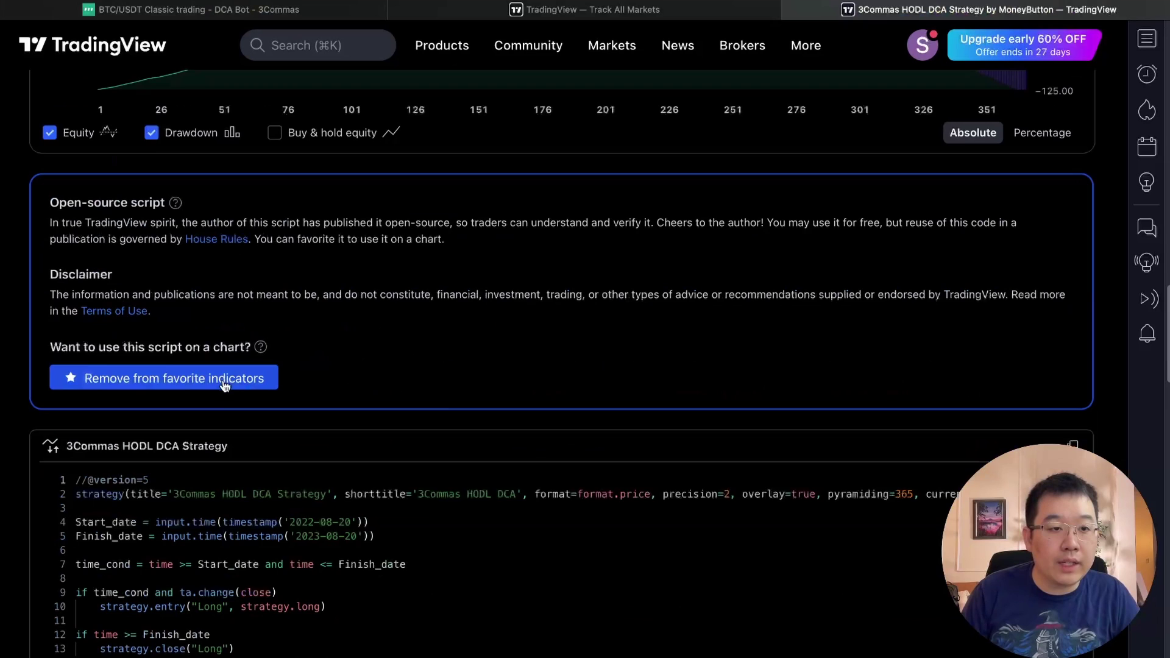
scroll(183, 365, down, 1)
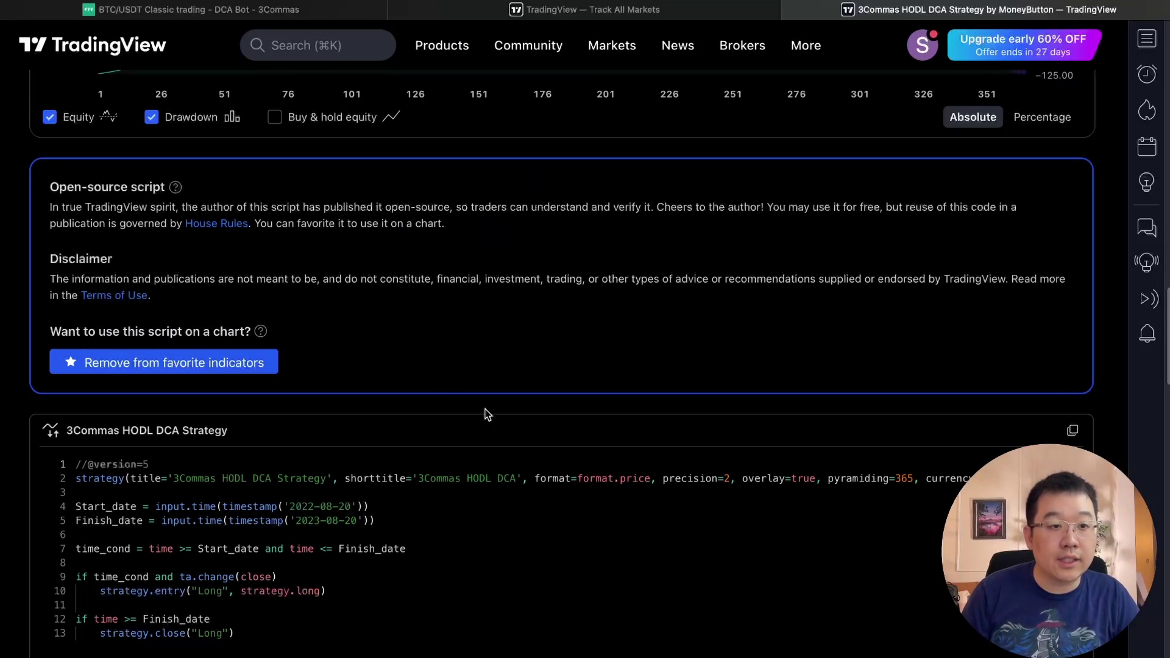
scroll(455, 372, up, 1)
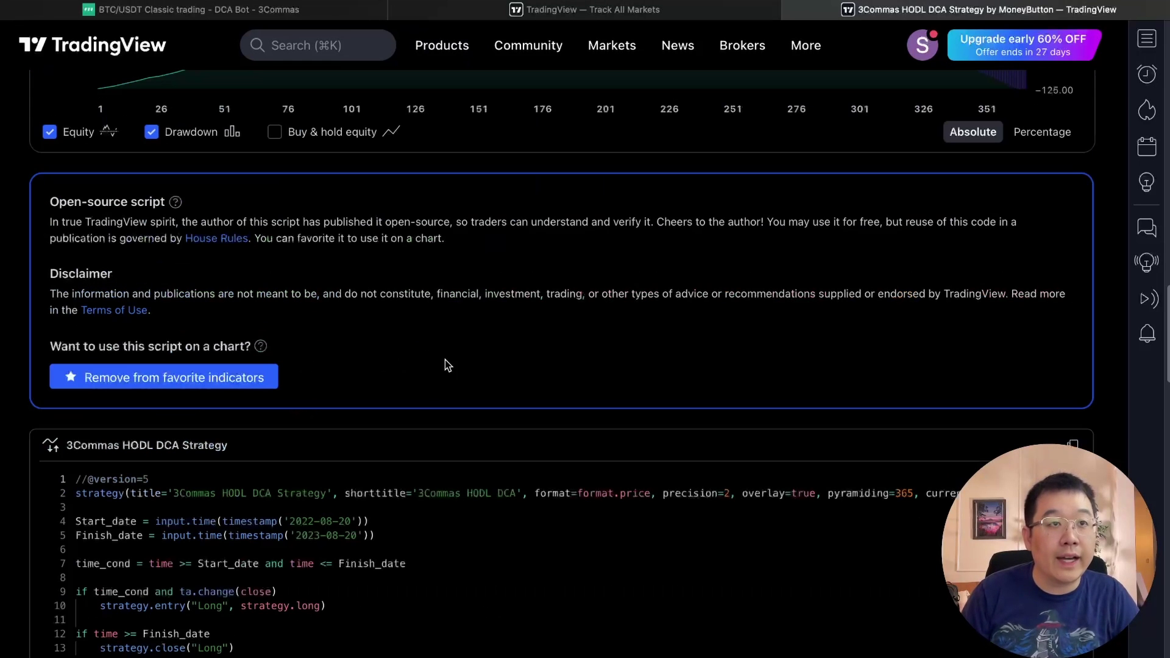
scroll(561, 366, up, 10)
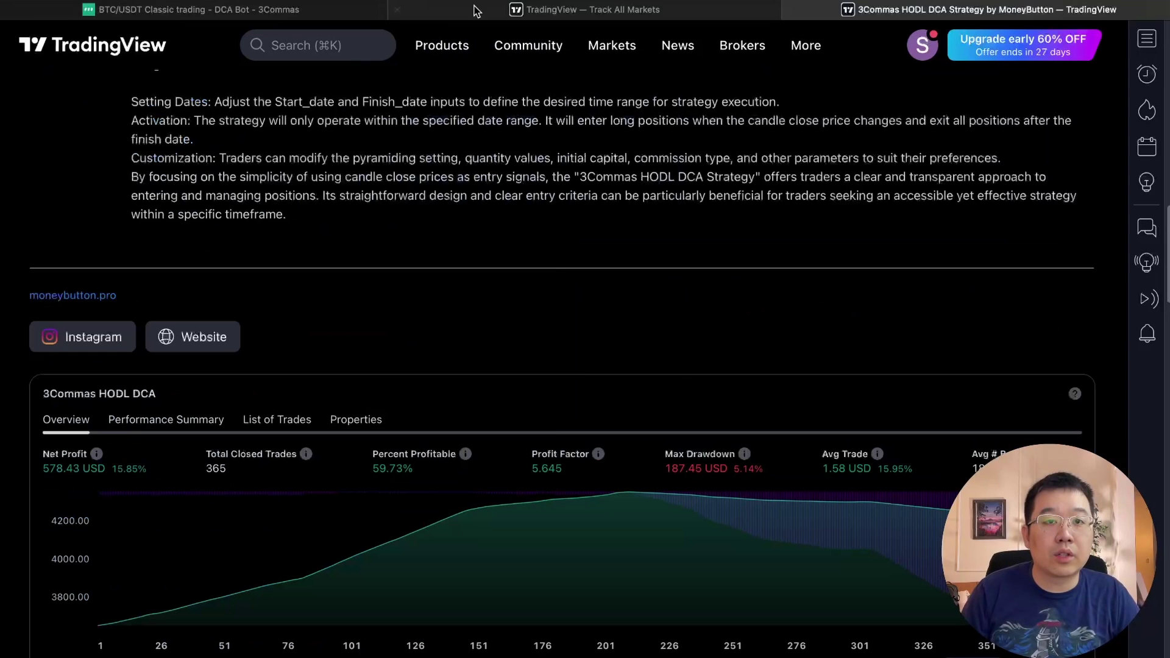
- Close the extra markets tab and launch the BTCUSDT chart from Kraken
click(397, 10)
click(344, 46)
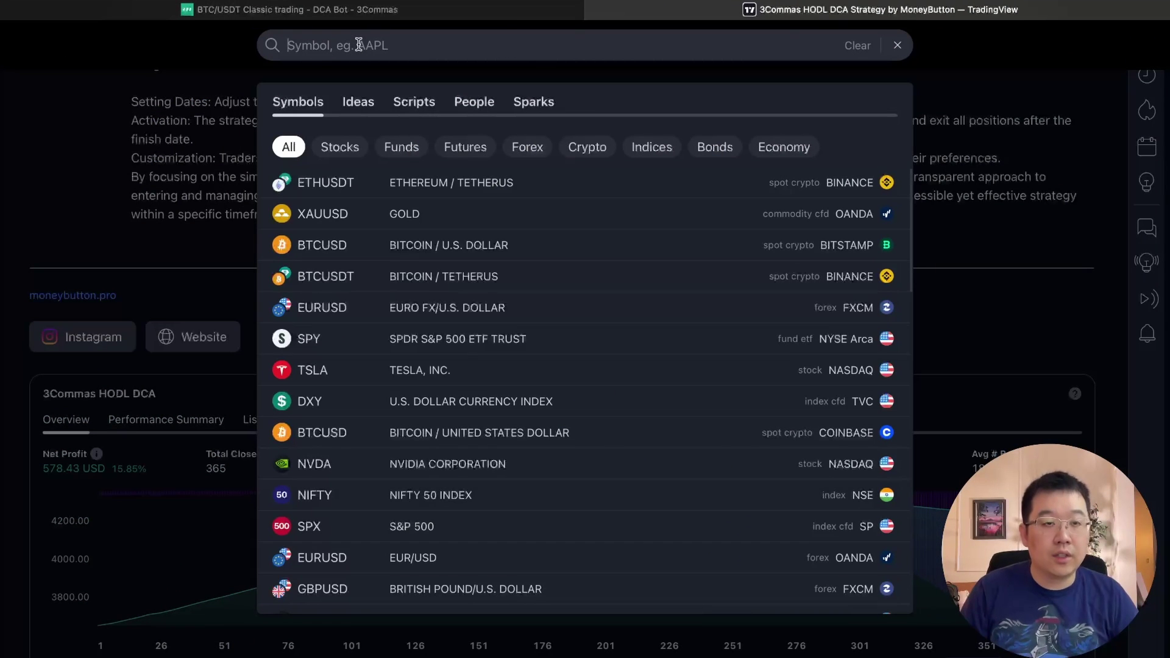
text(BTC)
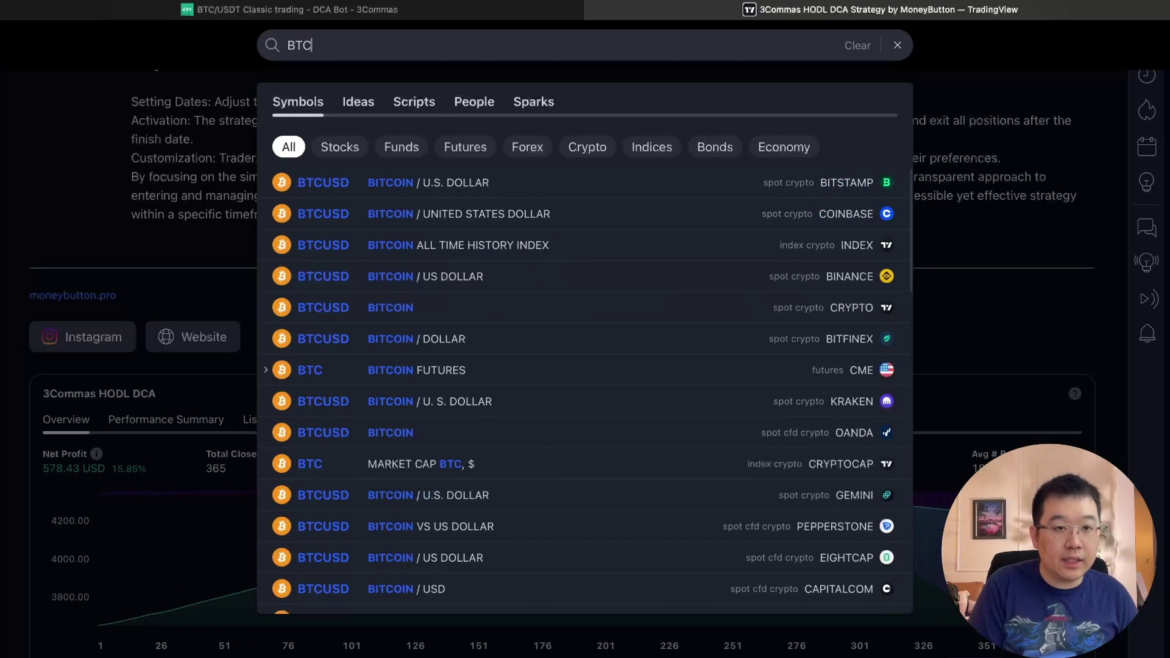
text(USDT)
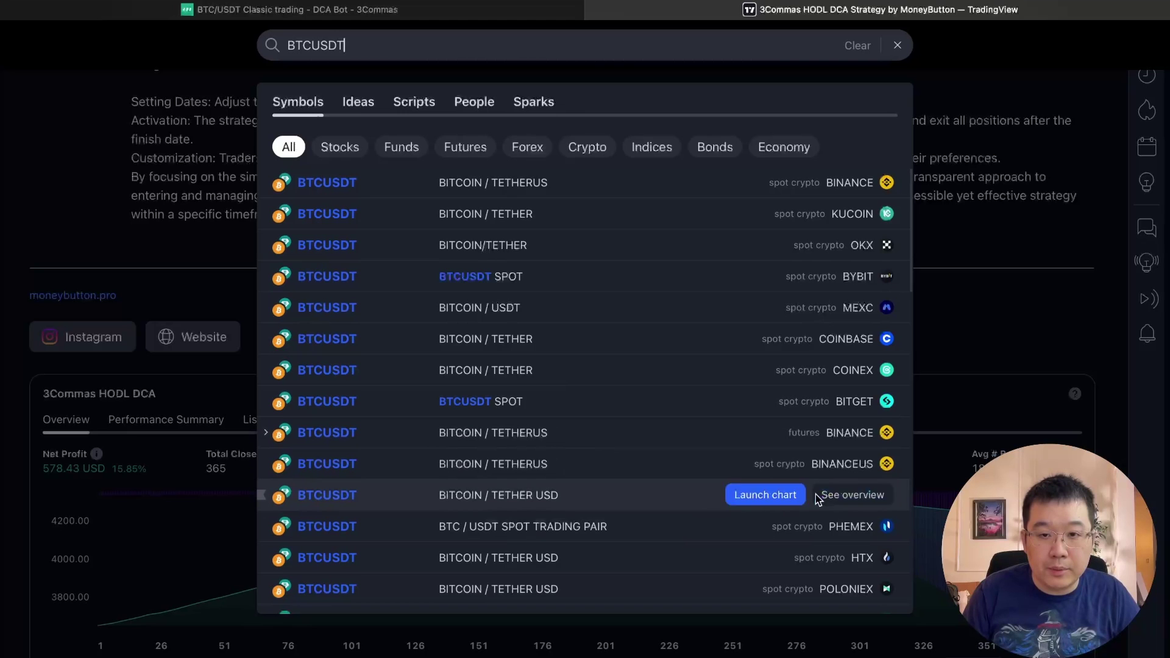
click(788, 497)
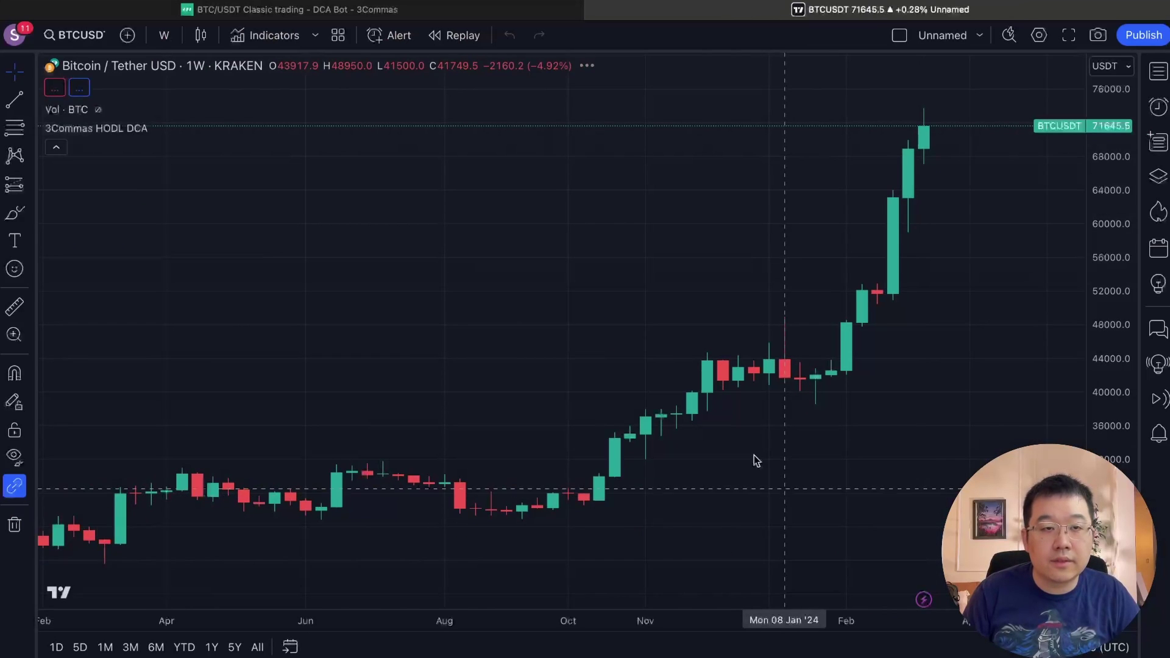
- Keep the BTCUSDT chart interval at 1 week
scroll(536, 400, down, 5)
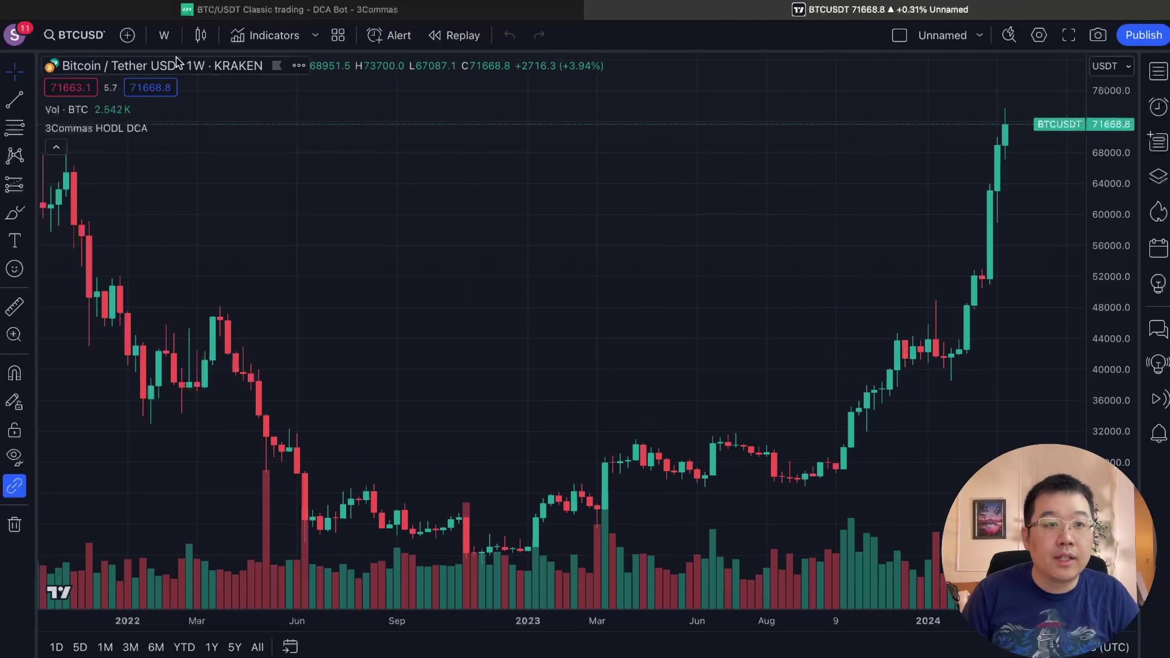
click(162, 37)
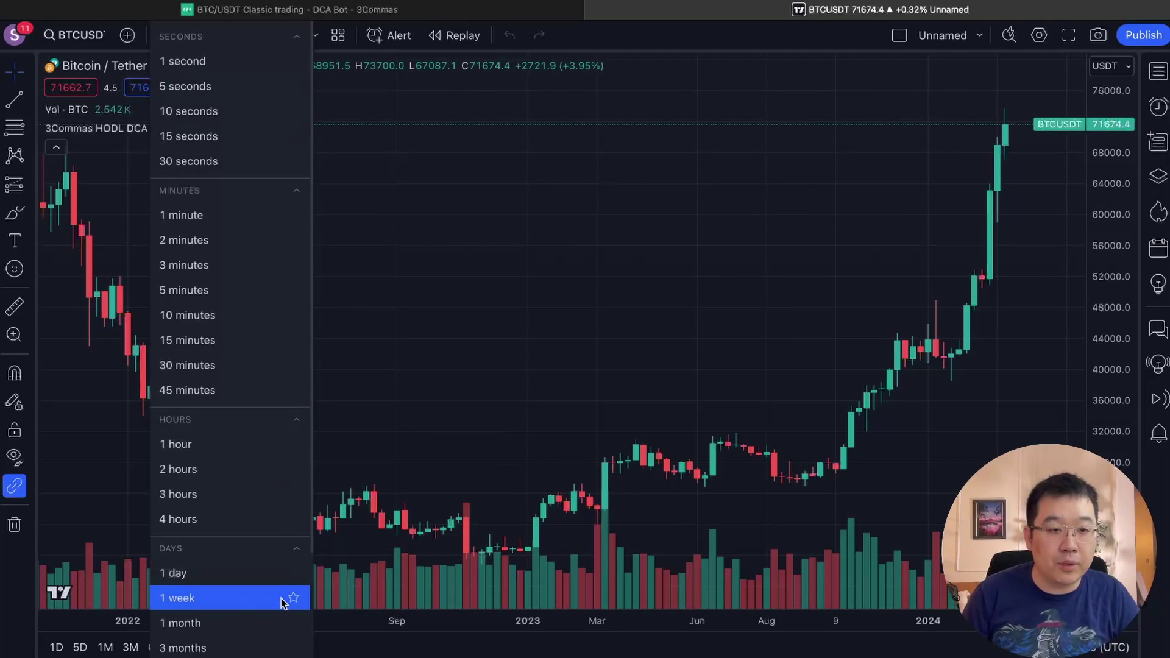
click(242, 609)
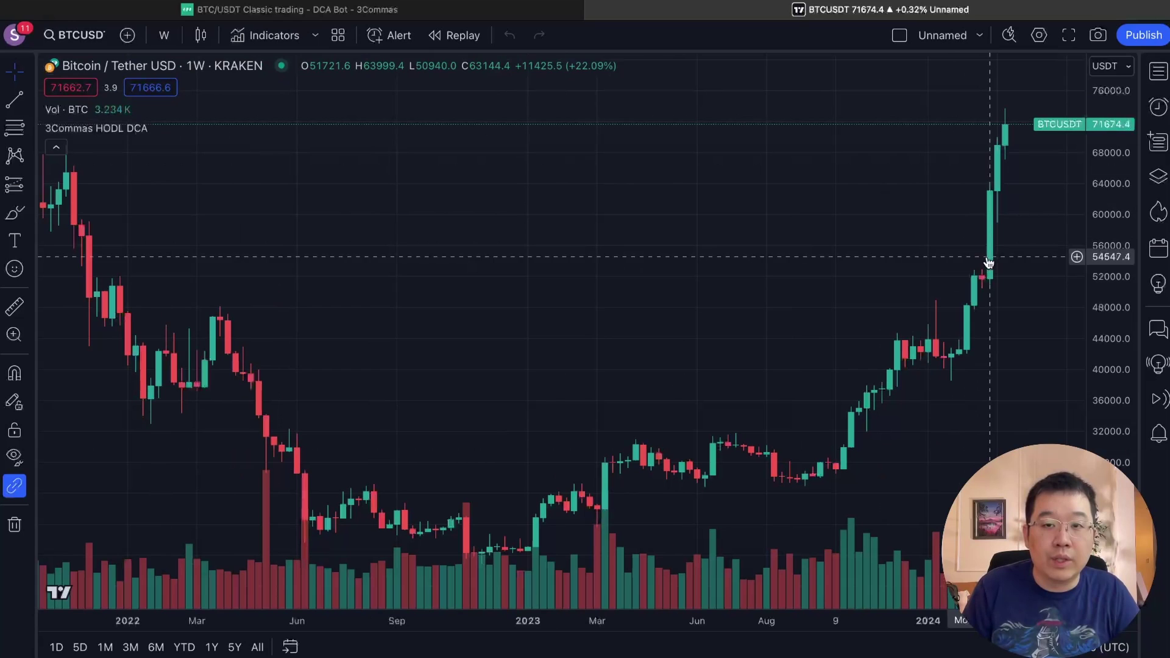
click(167, 35)
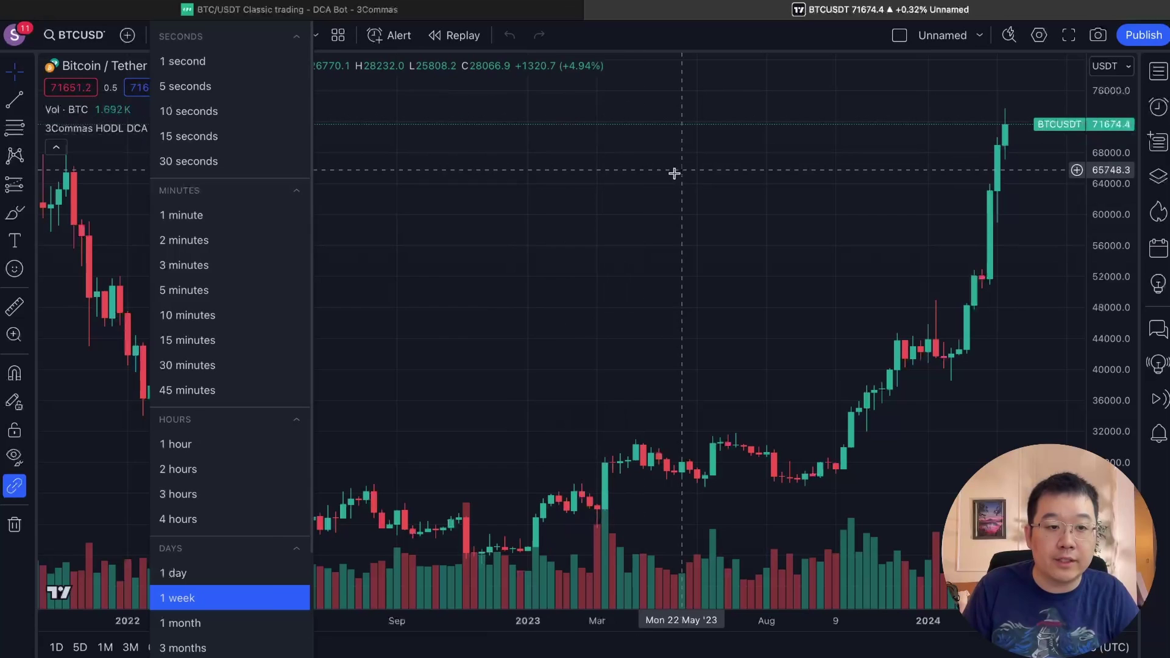
click(265, 598)
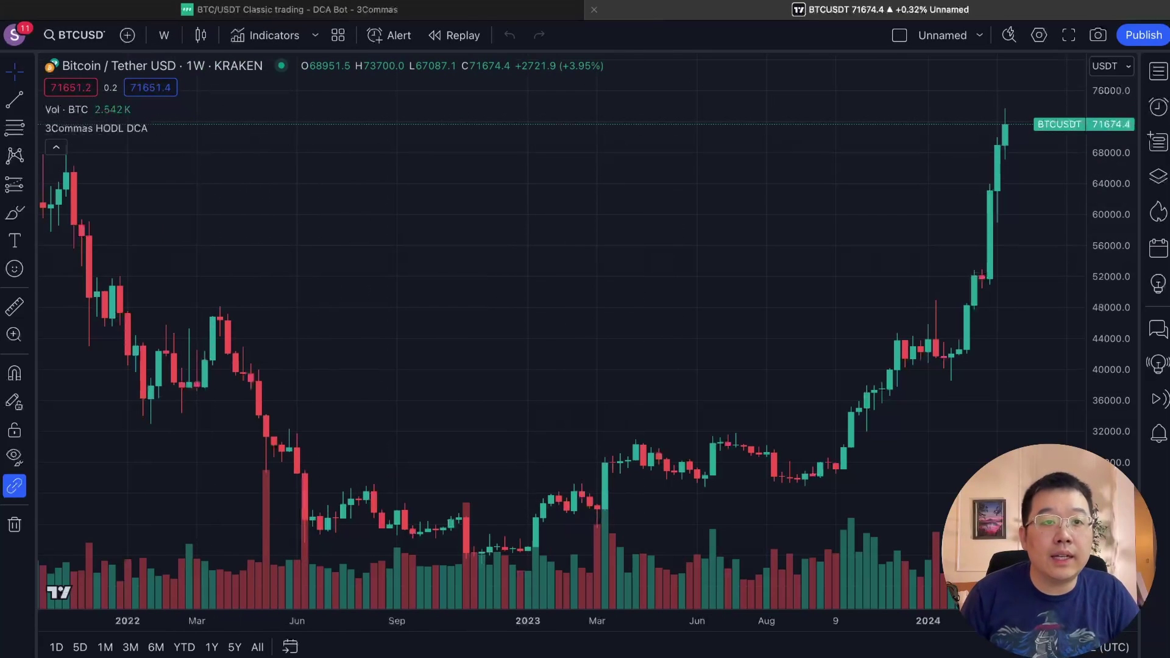
scroll(244, 117, down, 3)
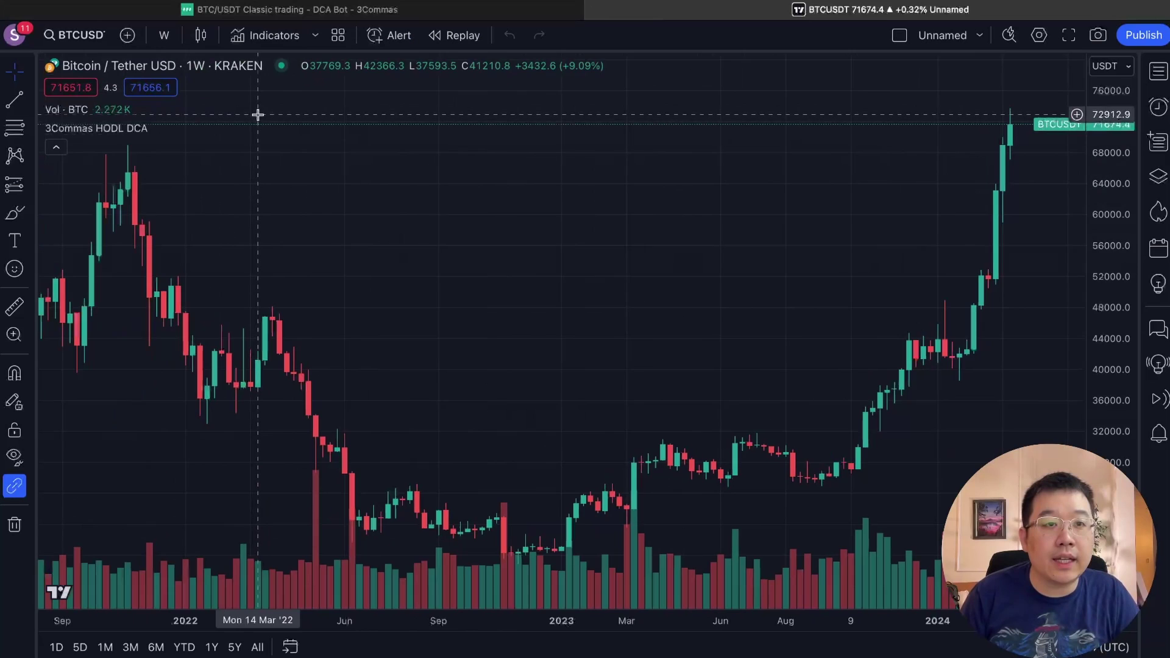
scroll(258, 115, down, 2)
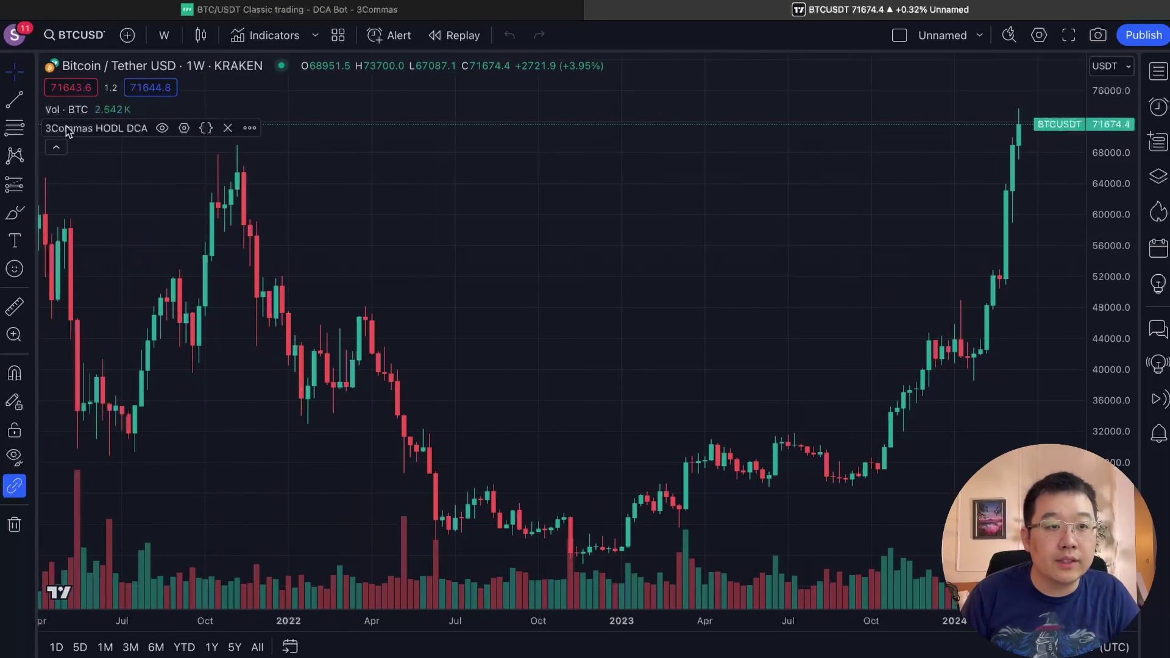
click(184, 128)
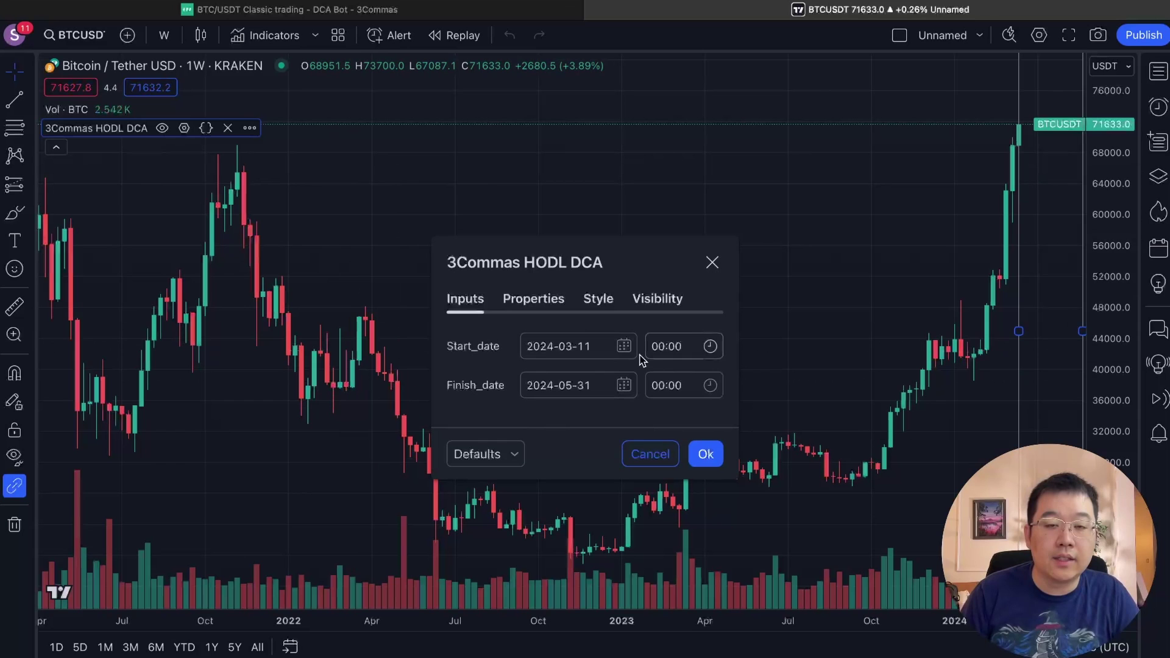
click(706, 454)
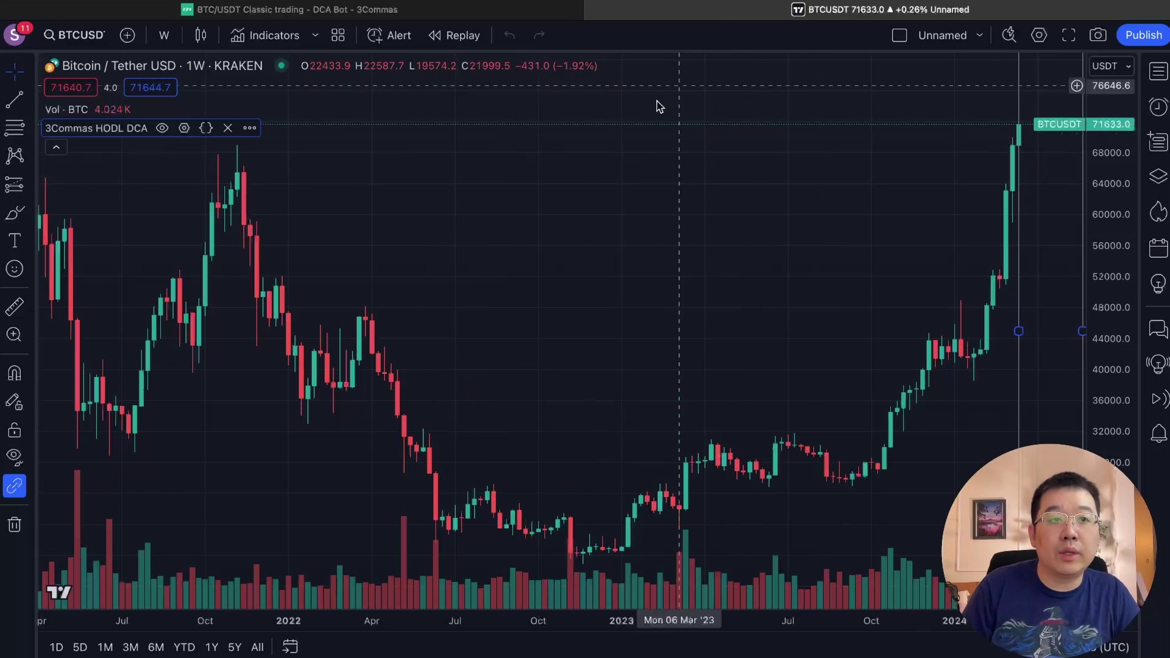
- Start a BTCUSDT alert and copy the add-funds-in-quote JSON from the 3Commas bot page
click(390, 40)
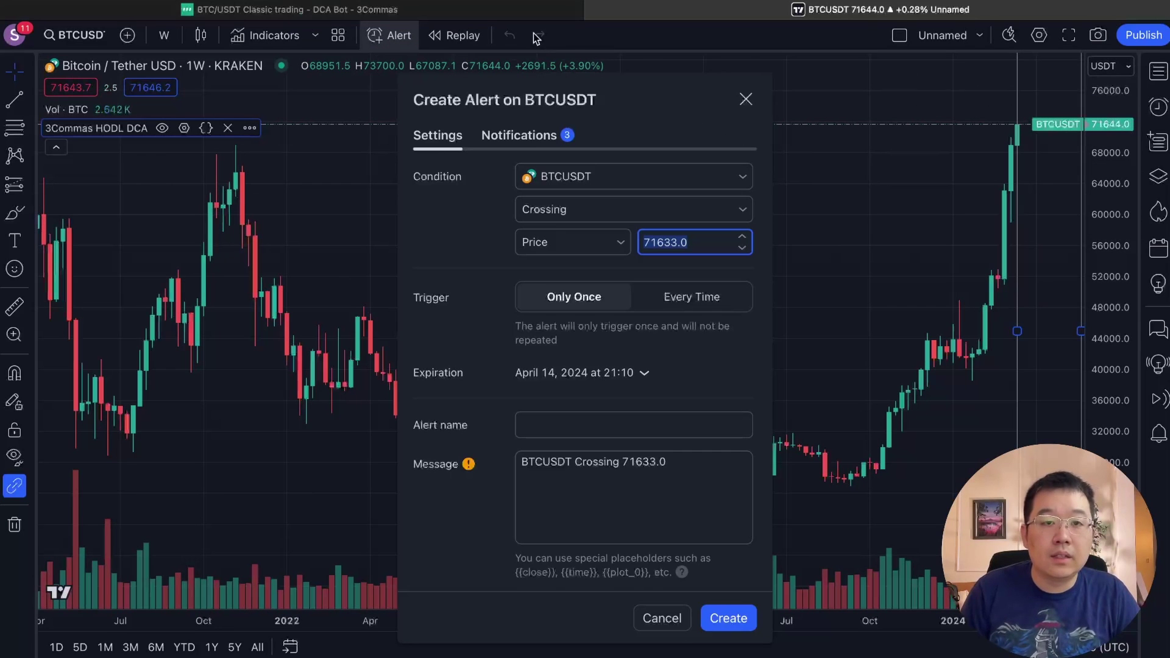
click(473, 10)
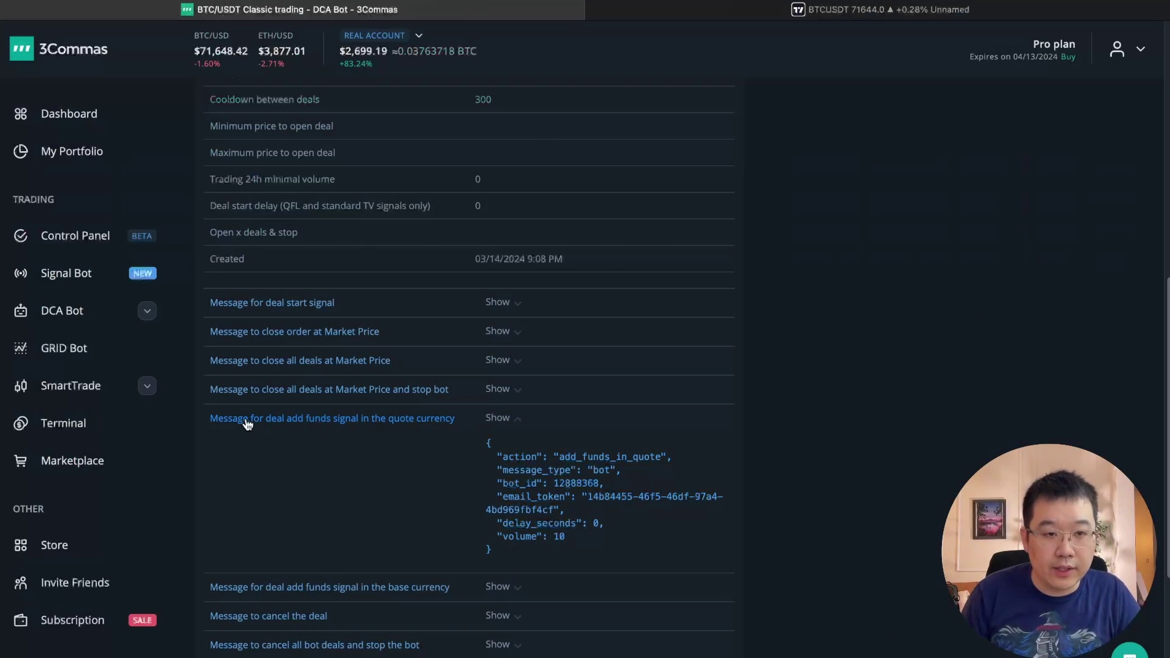
click(600, 491)
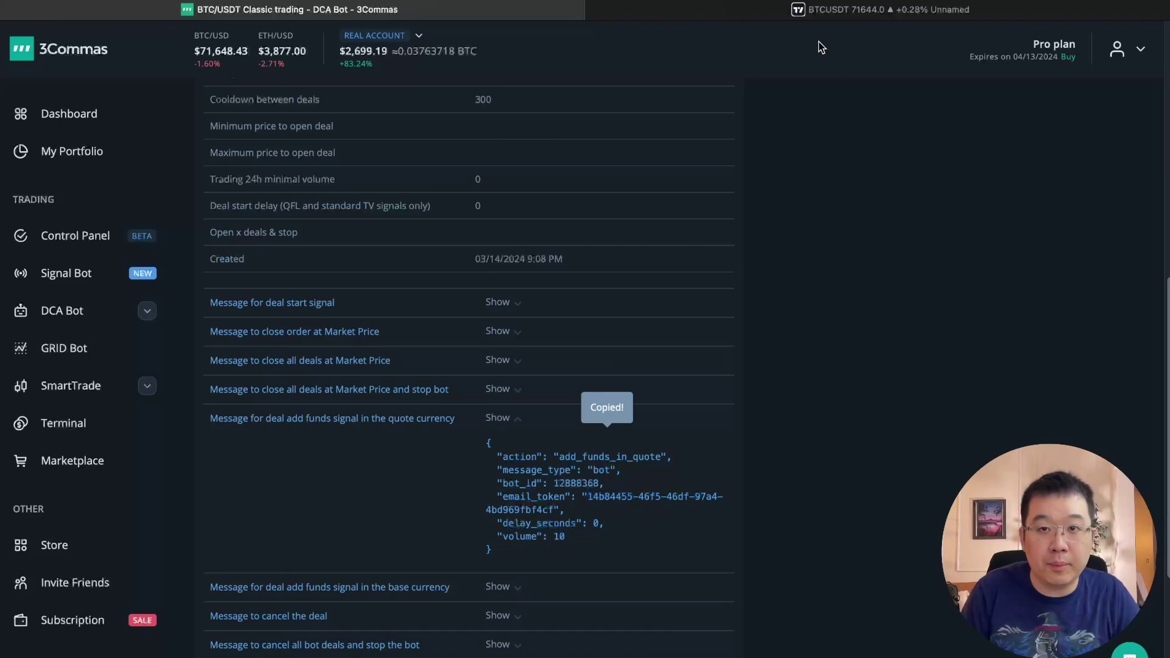
click(814, 9)
- Replace the alert message with the pasted JSON and change its volume to 50
click(593, 504)
key(ctrl+a)
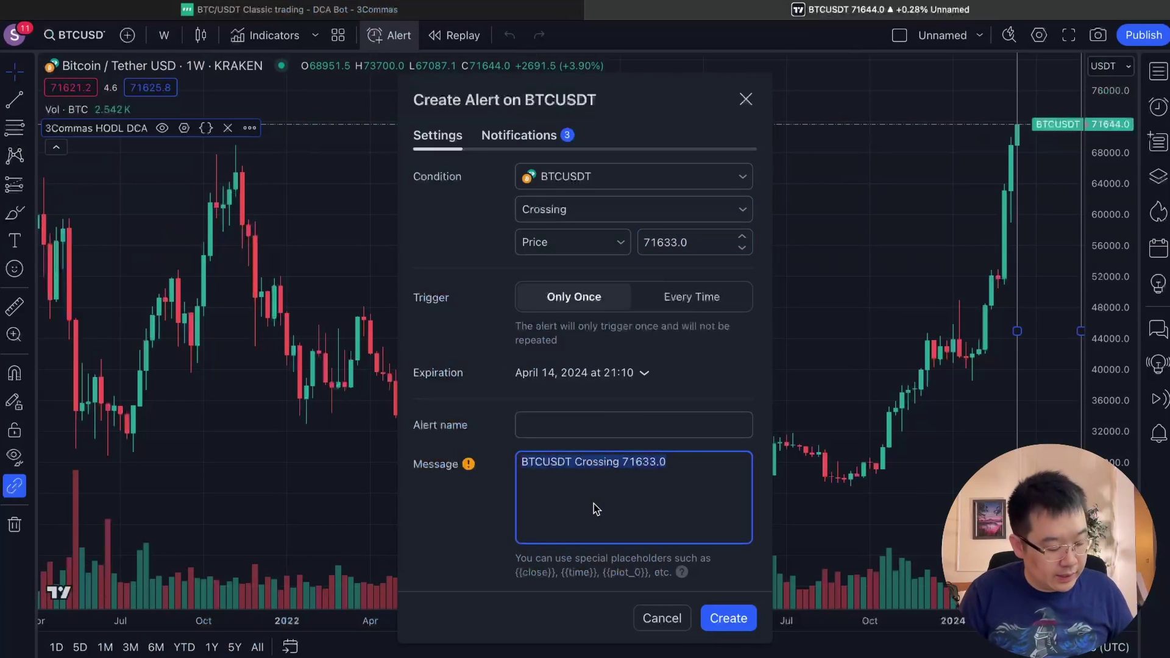
key(ctrl+v)
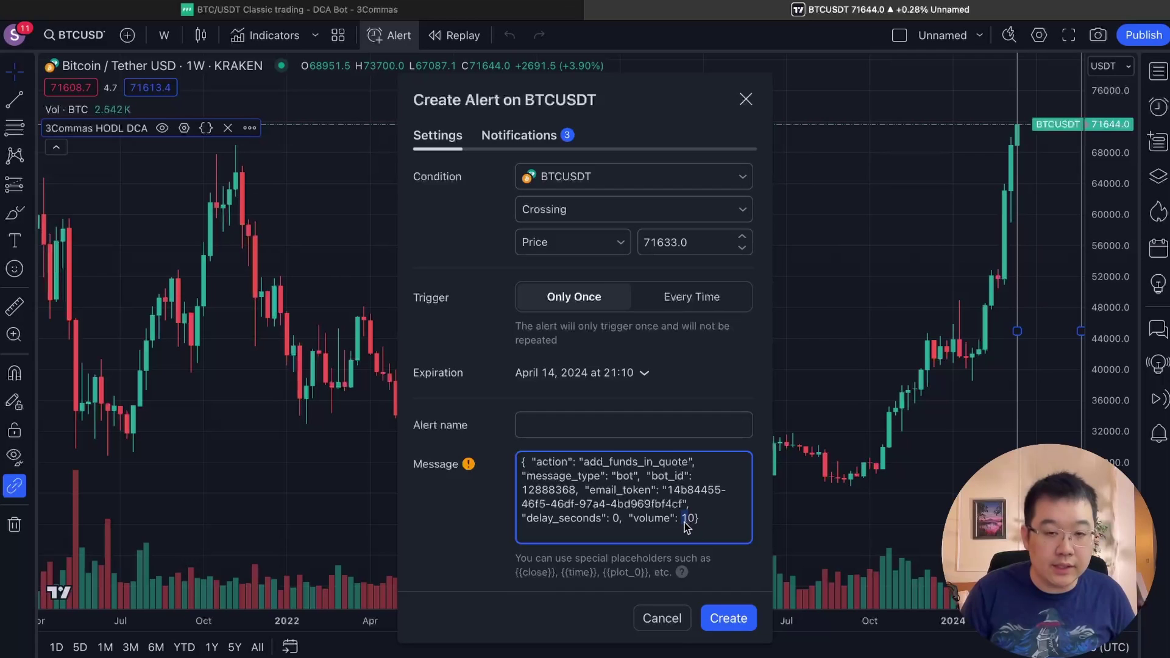
text(50)
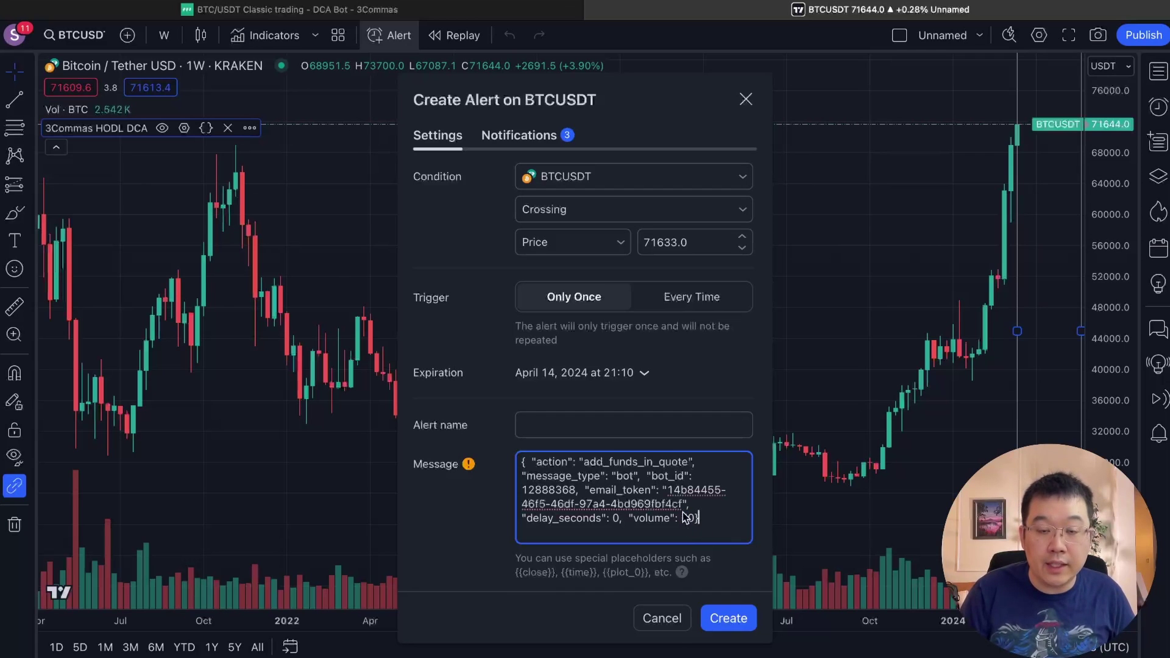
click(714, 596)
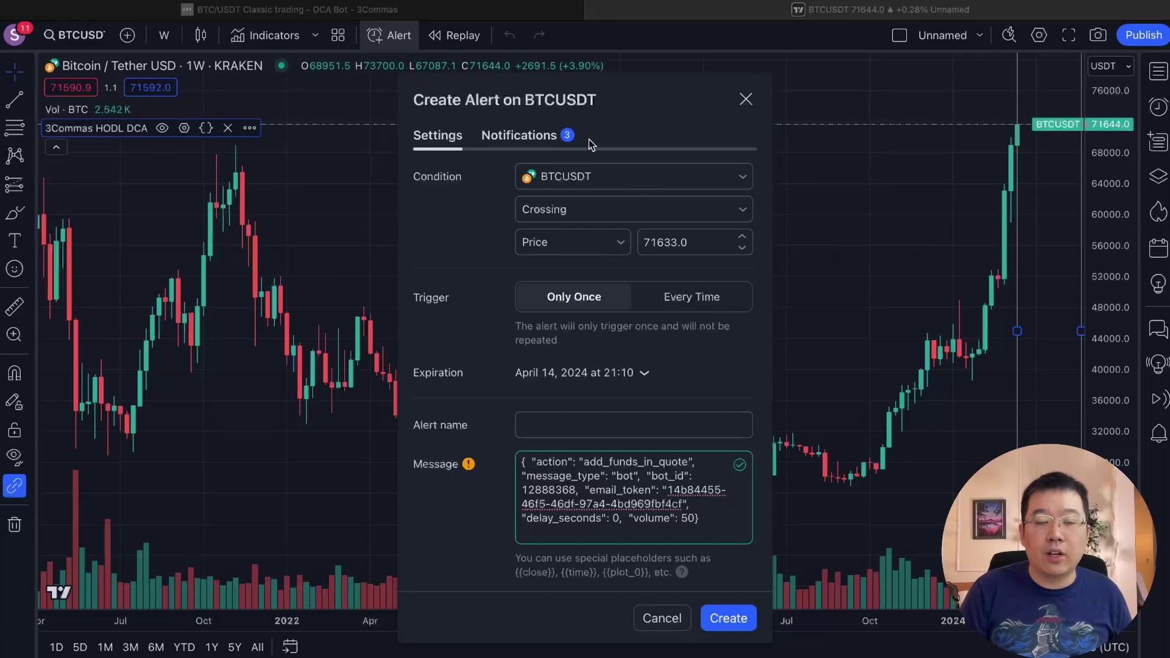
- Keep the 3Commas webhook URL enabled, create the BTCUSDT alert, and check it in the alerts list
click(510, 138)
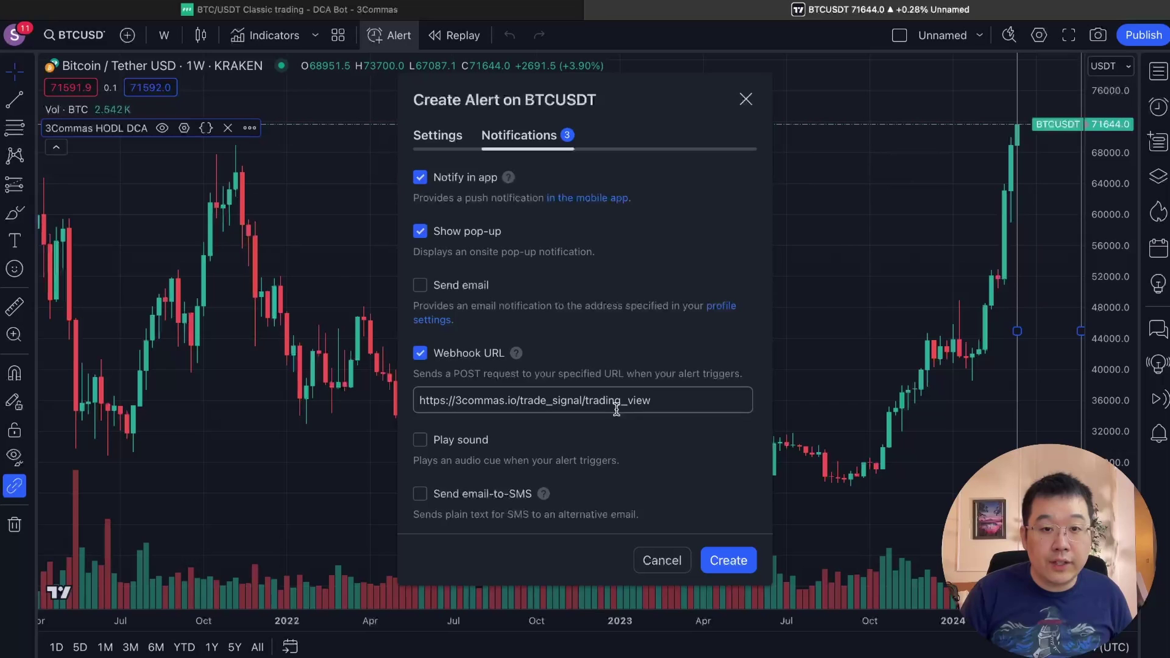
click(421, 354)
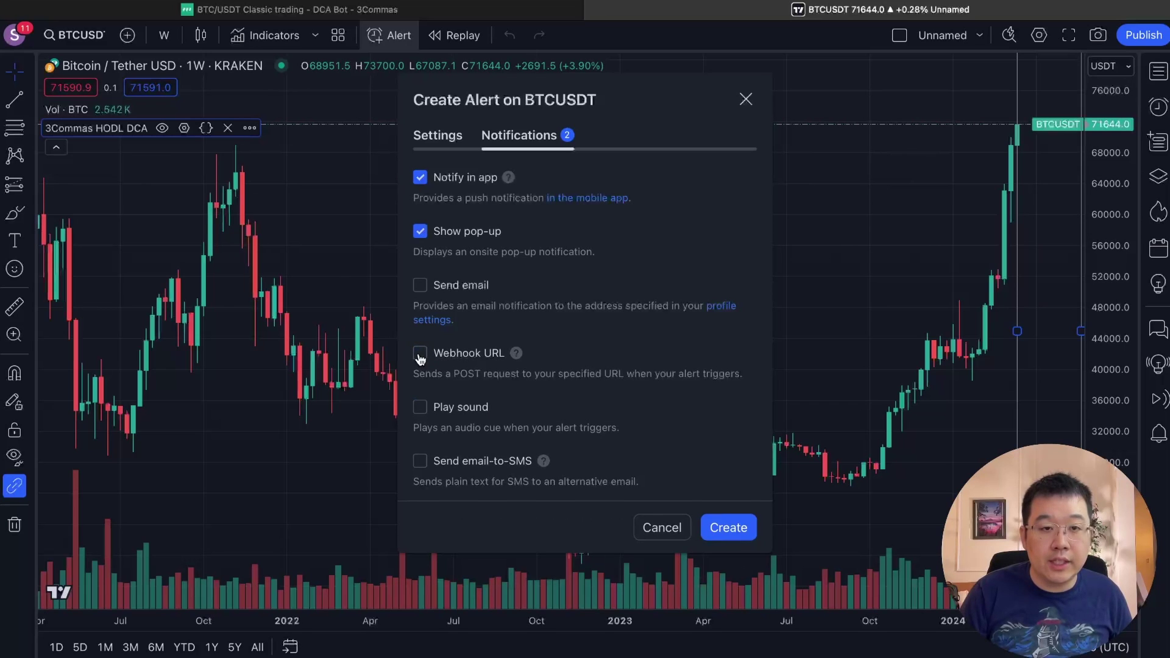
click(421, 355)
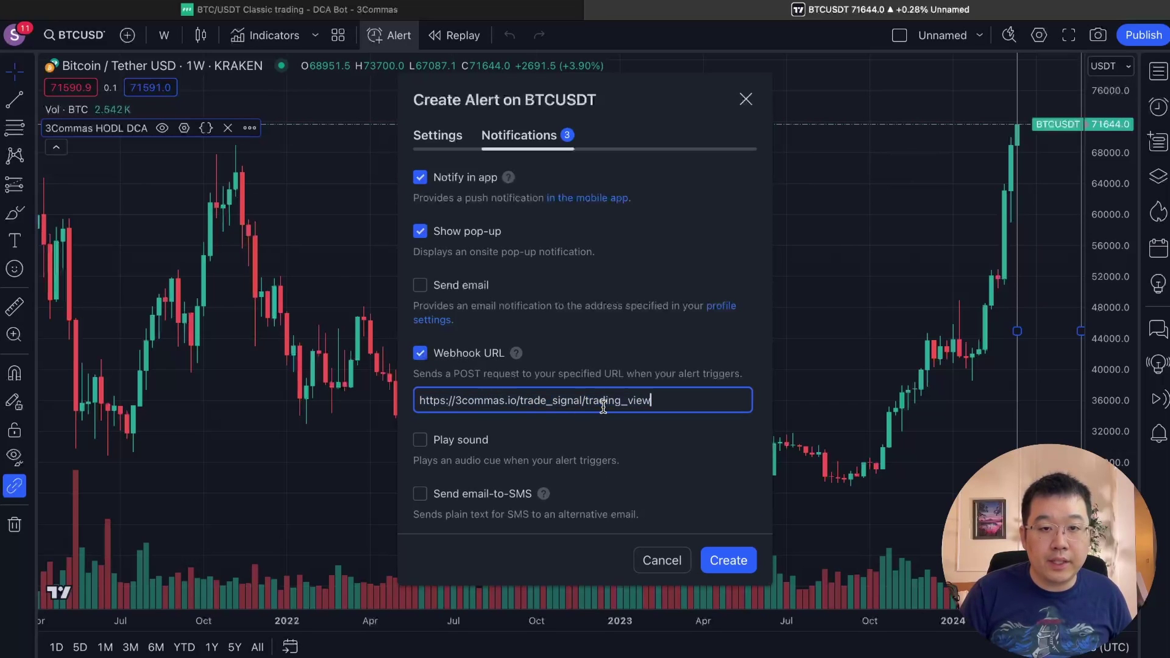
click(740, 561)
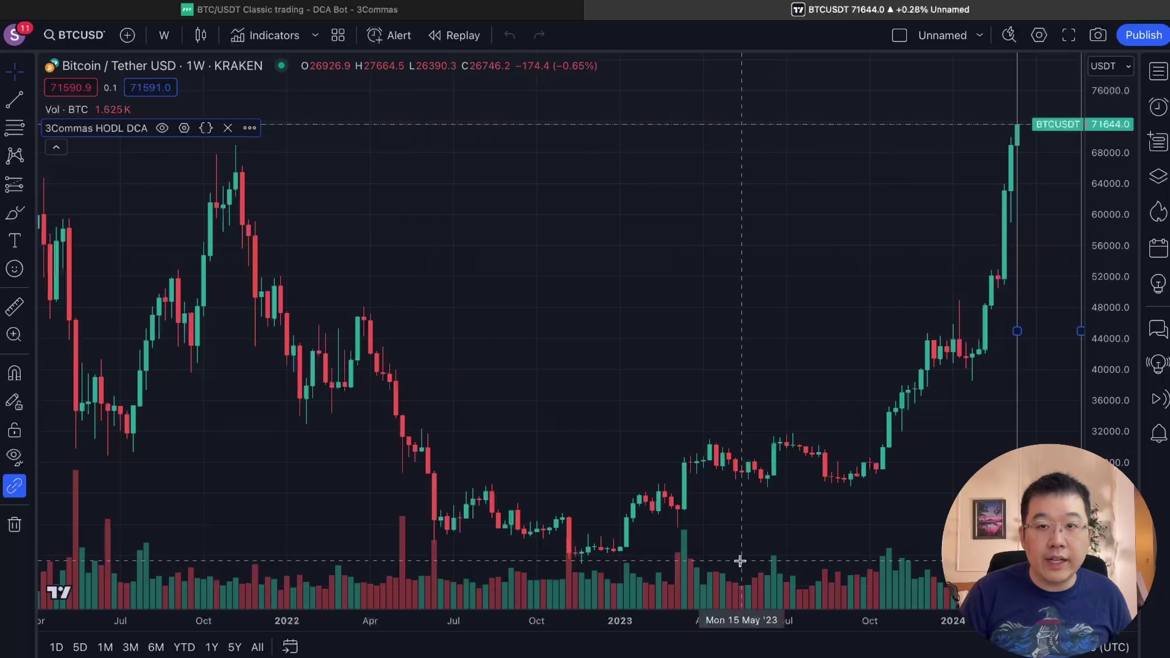
click(1159, 110)
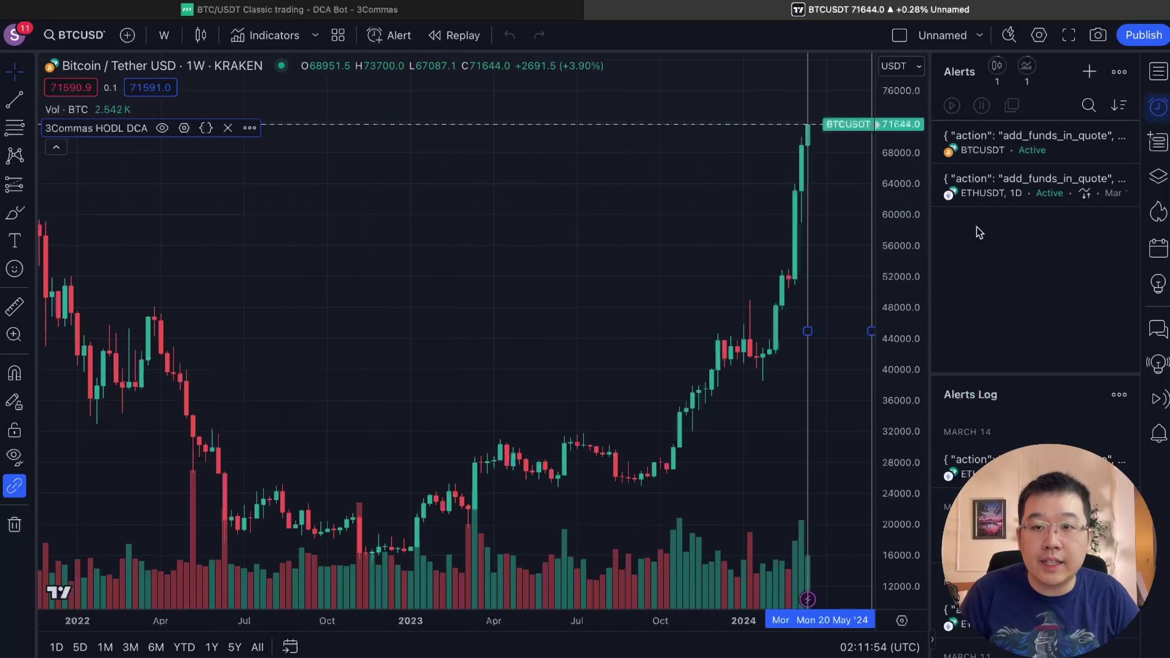
mouse_move(999, 141)
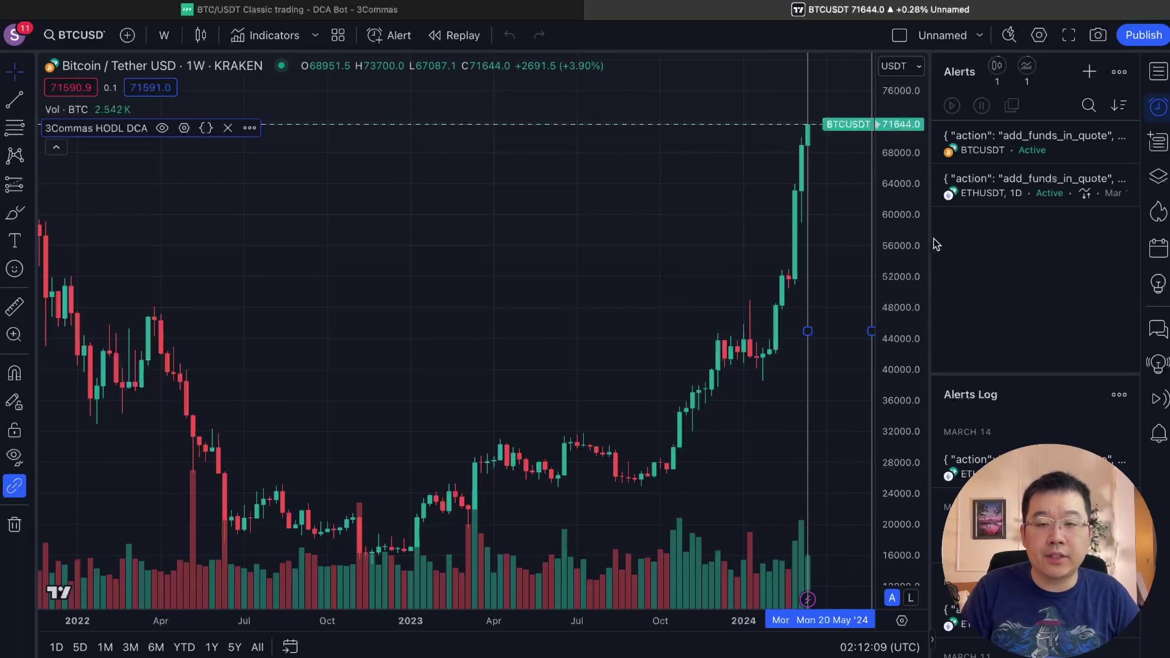
- Check the HODL DCA indicator settings in TradingView, close them unchanged, and return to 3Commas
click(184, 128)
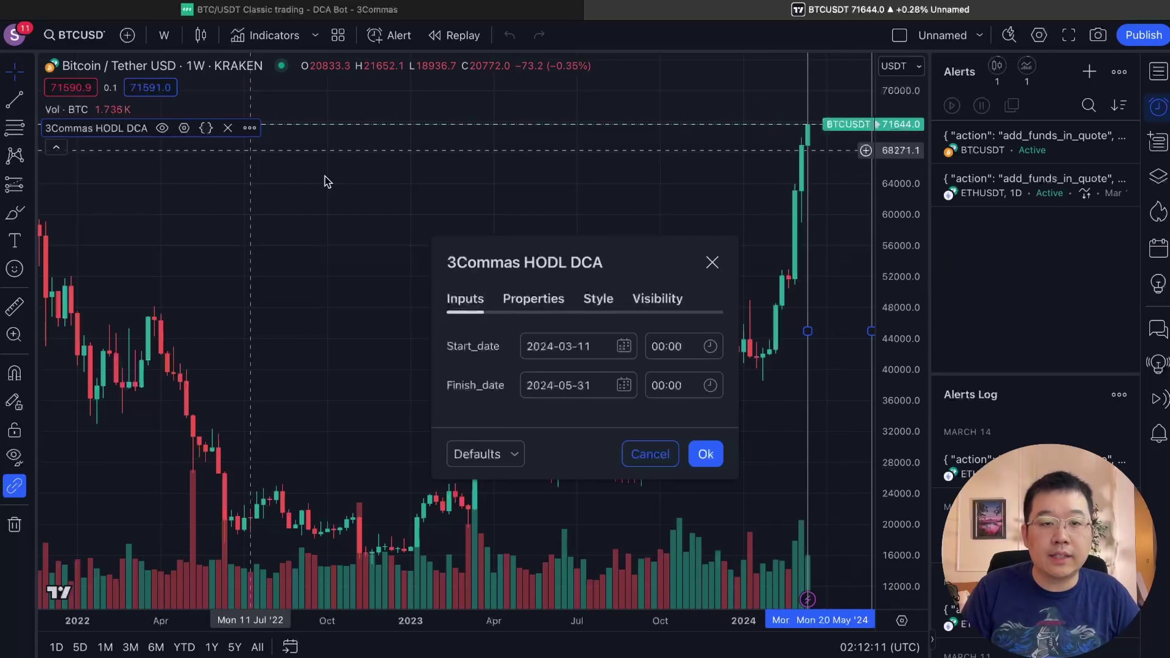
click(712, 262)
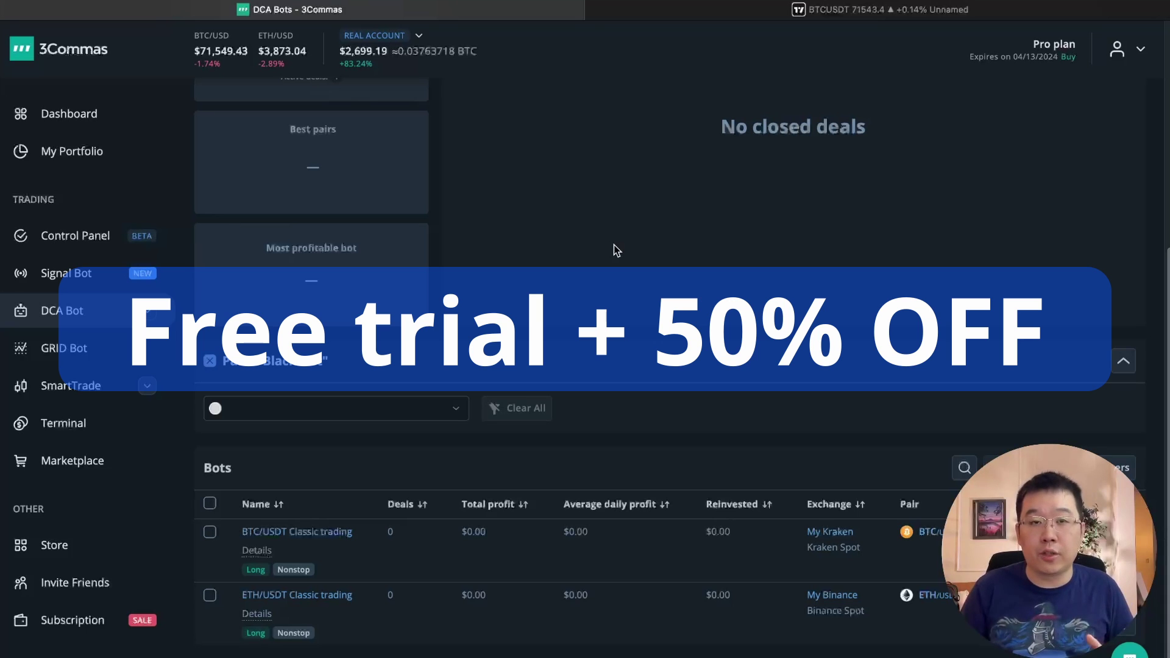
mouse_move(864, 647)
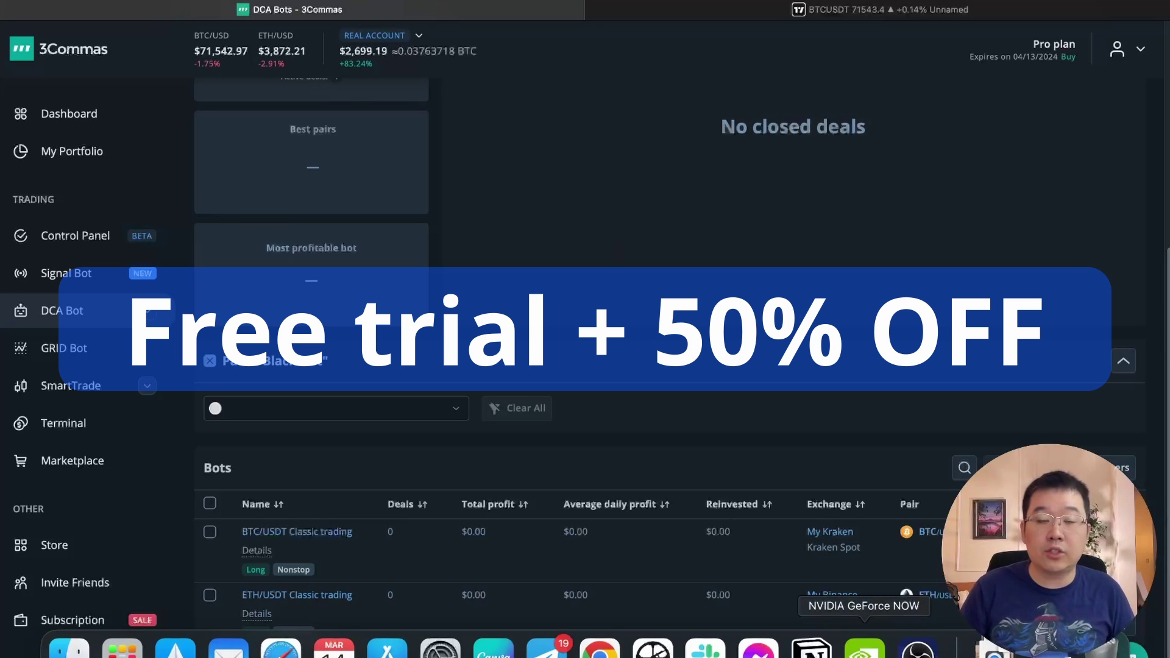